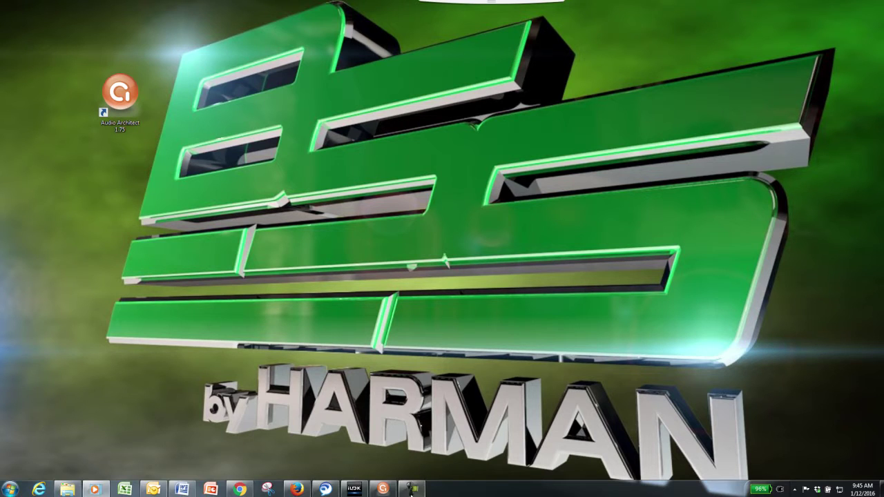
# Drag a BLU-160 from BSS Audio > Soundweb London into Room 1
pyautogui.click(389, 491)
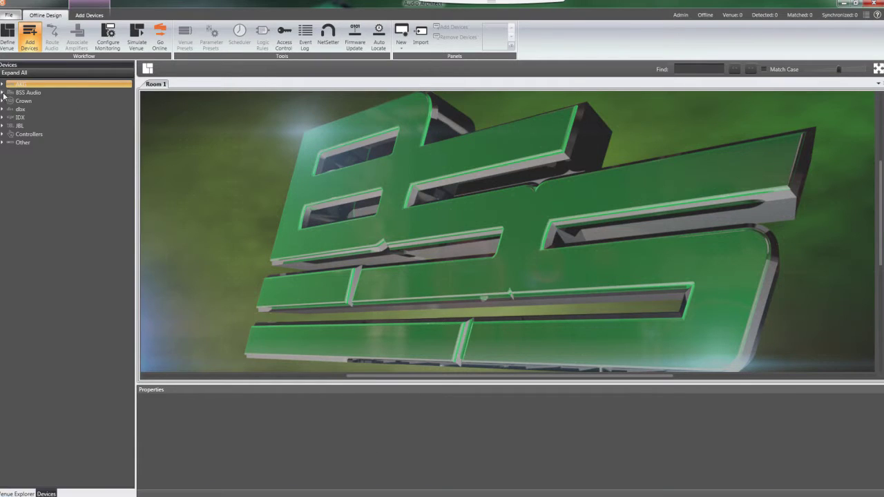
pyautogui.click(3, 92)
pyautogui.click(9, 101)
pyautogui.moveTo(42, 143); pyautogui.dragTo(318, 200)
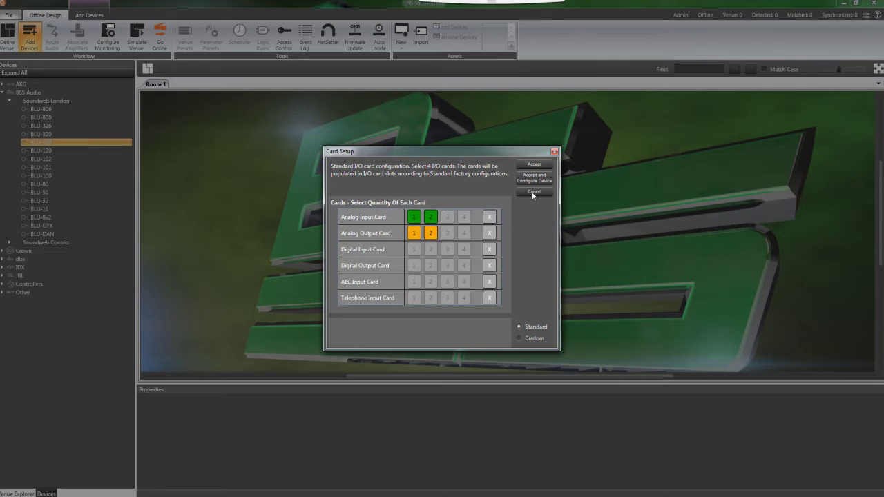
# Choose a Custom card setup with Analog Input cards in slots C and D, and open its audio design
pyautogui.click(518, 337)
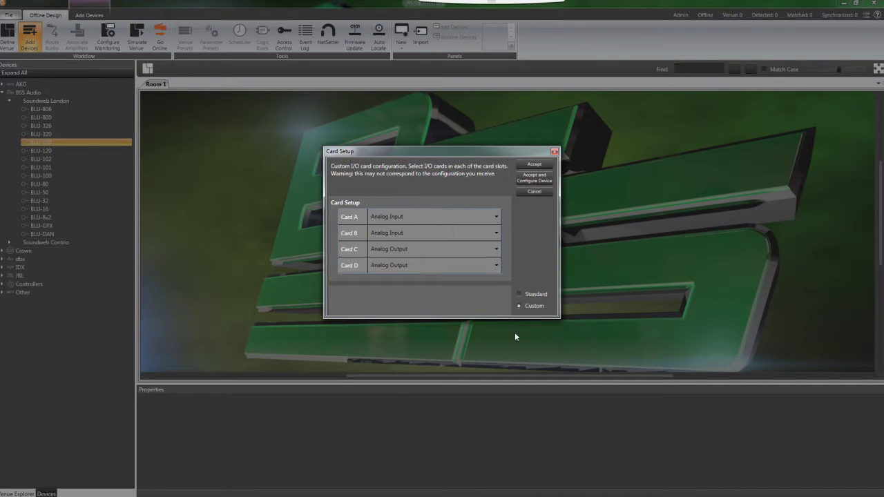
pyautogui.click(495, 249)
pyautogui.click(484, 271)
pyautogui.click(494, 267)
pyautogui.click(414, 284)
pyautogui.click(532, 165)
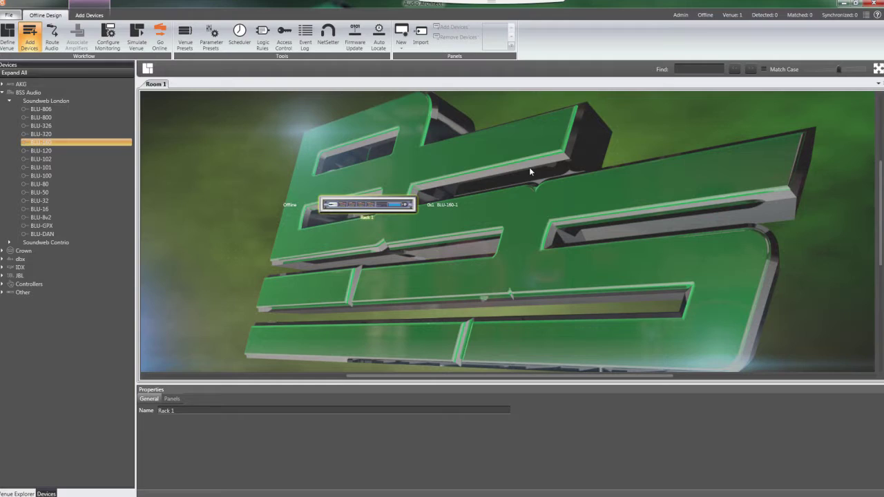
pyautogui.doubleClick(356, 207)
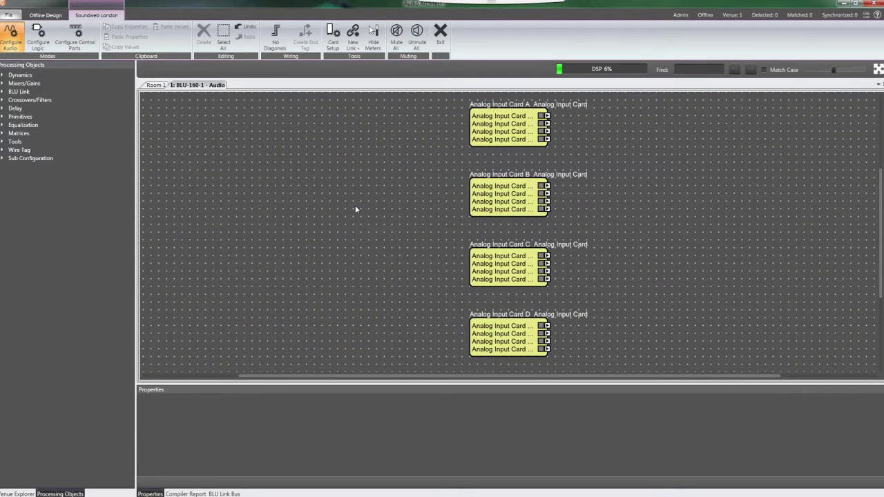
# Add a Source Matrix to the BLU-160 design and set its number of outputs to 8
pyautogui.rightClick(701, 195)
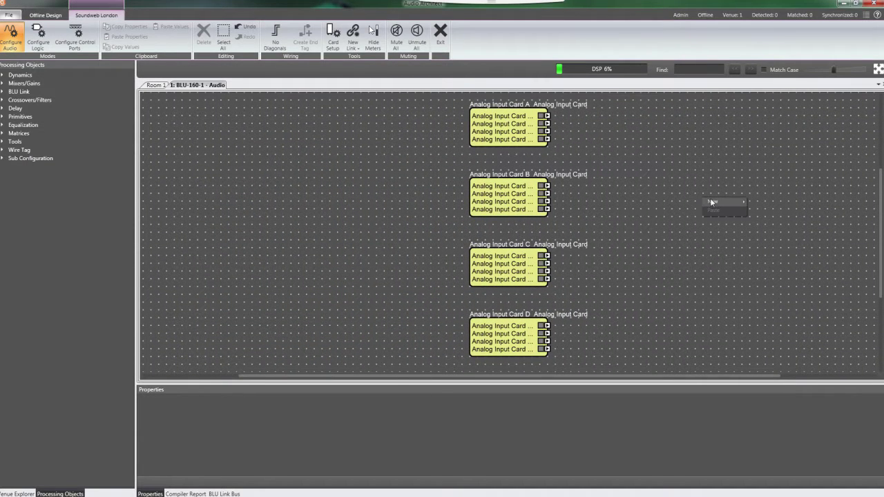
pyautogui.moveTo(711, 202)
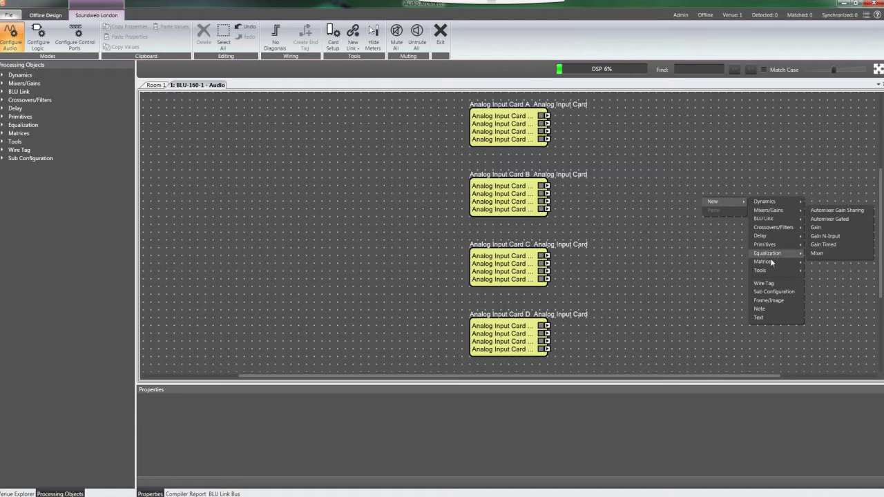
pyautogui.moveTo(772, 262)
pyautogui.click(825, 278)
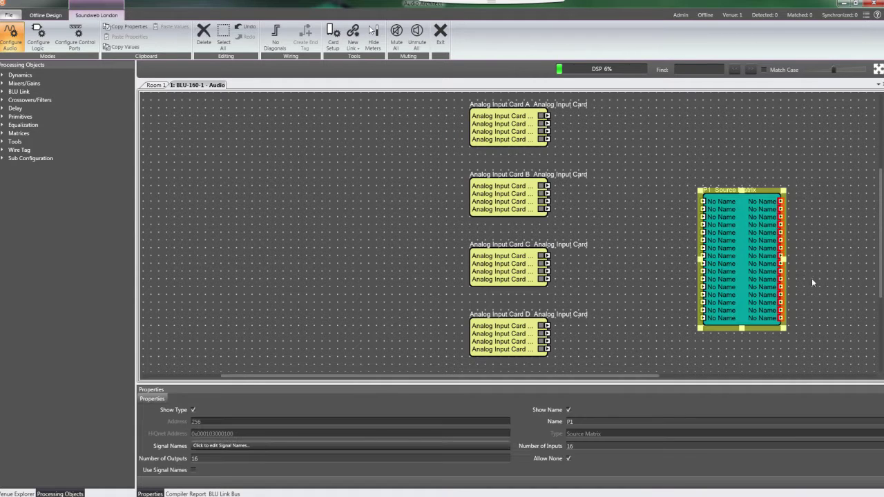
pyautogui.moveTo(745, 264); pyautogui.dragTo(743, 169)
pyautogui.click(211, 457)
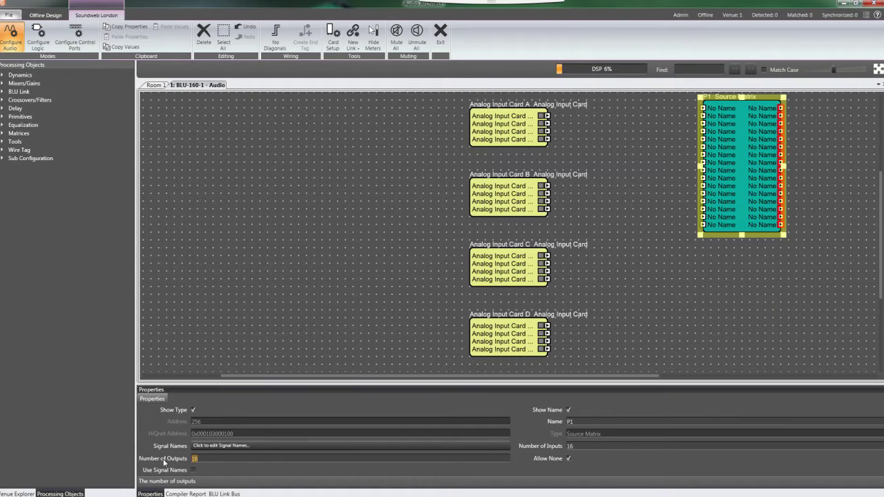
pyautogui.write('8')
pyautogui.press('Return')
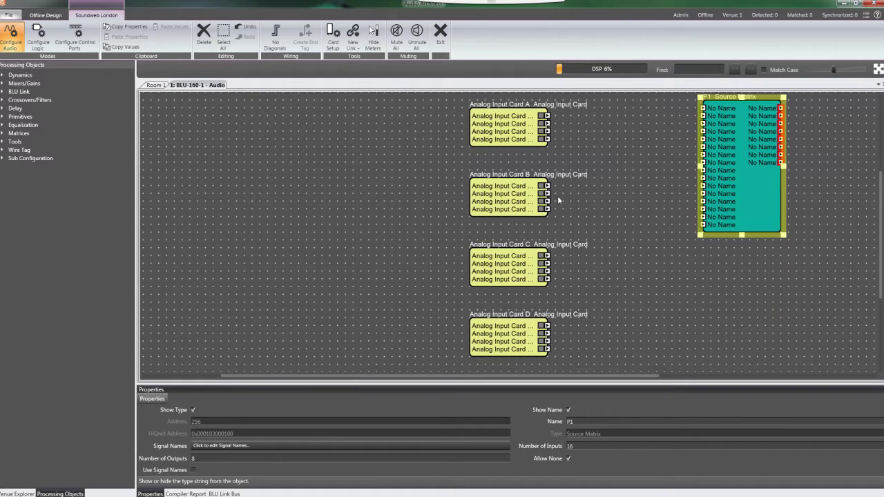
# Name card A's channels DVD1 Left, DVD1 Right, DVD1 Center and DVD1 Sub
pyautogui.doubleClick(509, 129)
pyautogui.write('DVD1 Left')
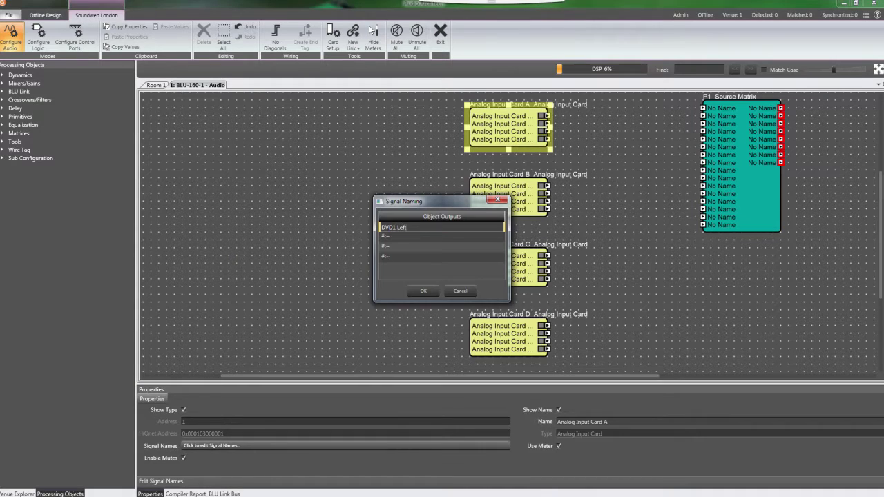
pyautogui.press('Return')
pyautogui.write('DVD1 Right')
pyautogui.press('Return')
pyautogui.write('DVD1 Center')
pyautogui.press('Return')
pyautogui.write('DVD1 ')
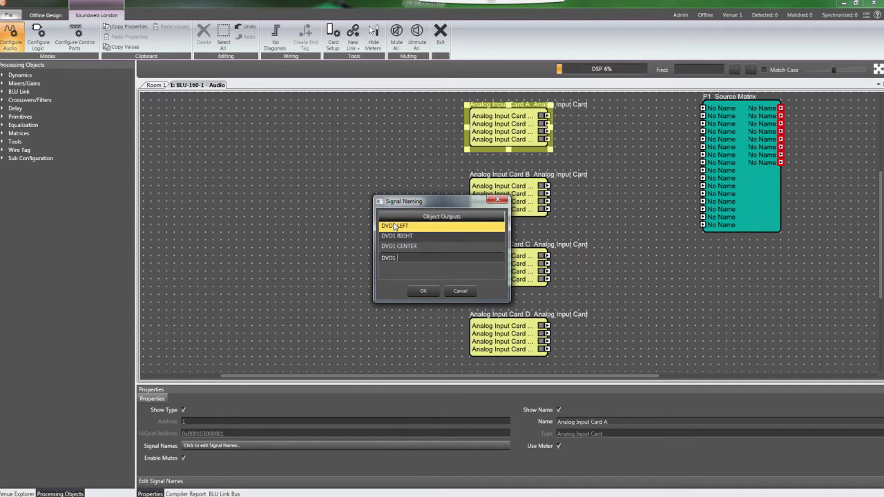
pyautogui.write('Sub')
pyautogui.press('Return')
# Name card B's channels DVD1 Left Side, Right Side, Left Surround and Right Surround
pyautogui.doubleClick(510, 197)
pyautogui.write('DVD1 Left Side')
pyautogui.press('Return')
pyautogui.write('DV')
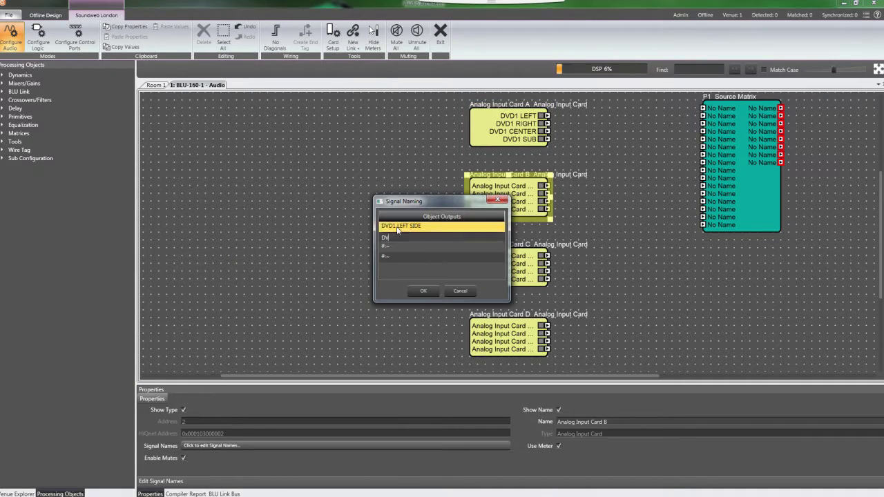
pyautogui.write('D1 Right Side')
pyautogui.press('Return')
pyautogui.write('DVD1 Left Surround')
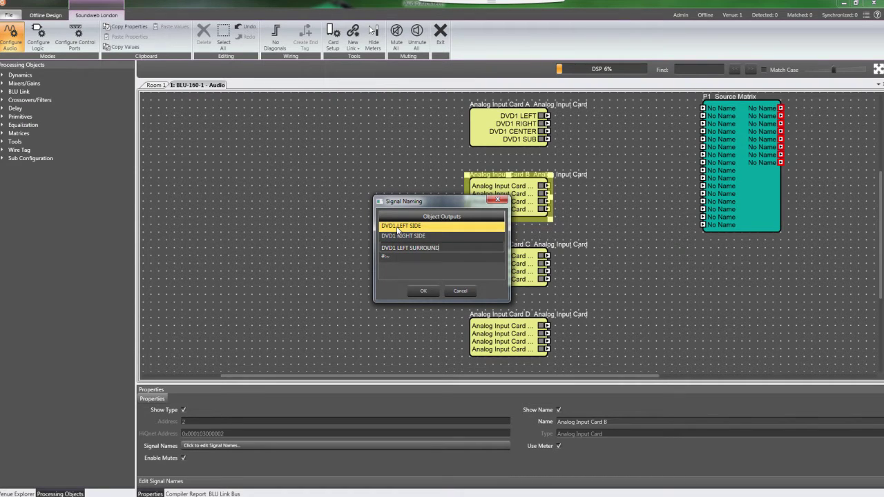
pyautogui.press('Return')
pyautogui.write('DVD1 Right Surround')
pyautogui.press('Return')
# Name card C's channels DVD2 LEFT, DVD2 RIGHT, DVD2 CENTER and DVD2 SUB
pyautogui.click(423, 291)
pyautogui.click(509, 266)
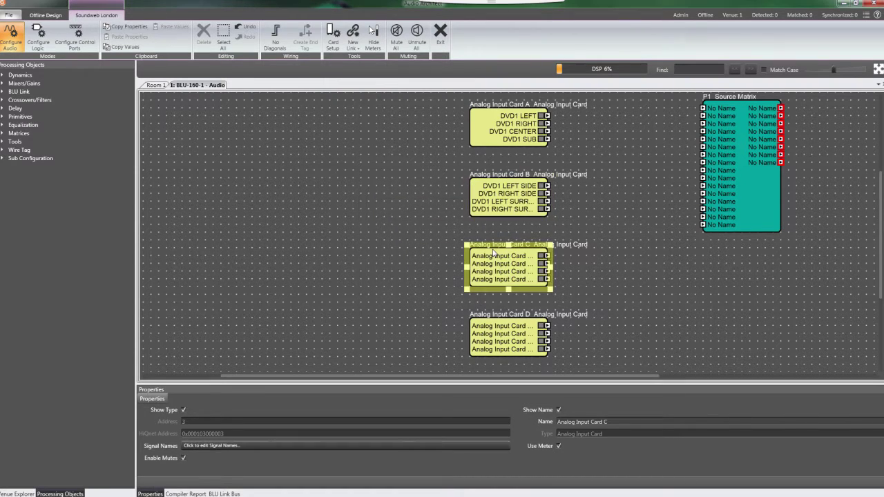
pyautogui.click(211, 446)
pyautogui.write('DVD2 LEFT')
pyautogui.press('Return')
pyautogui.write('DVD2 RIGHT')
pyautogui.press('Return')
pyautogui.write('DVD2 CENTER')
pyautogui.press('Return')
pyautogui.write('DVD2 SUB')
pyautogui.press('Return')
# Name card D's channels DVD2 LEFT SIDE, RIGHT SIDE, LEFT SURROUND and RIGHT SURROUND
pyautogui.click(423, 291)
pyautogui.click(509, 337)
pyautogui.click(211, 447)
pyautogui.write('DVD')
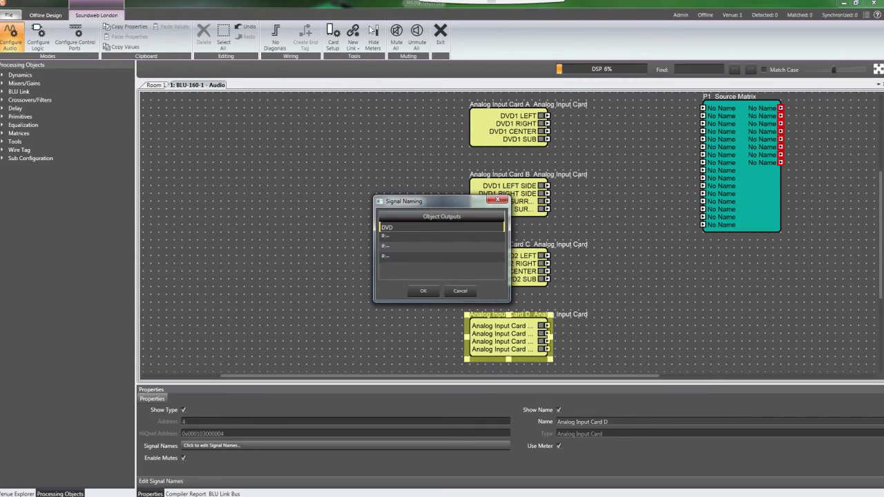
pyautogui.write('2 LEFT SIDE')
pyautogui.press('Return')
pyautogui.write('DVD2 RIGHT SIDE')
pyautogui.press('Return')
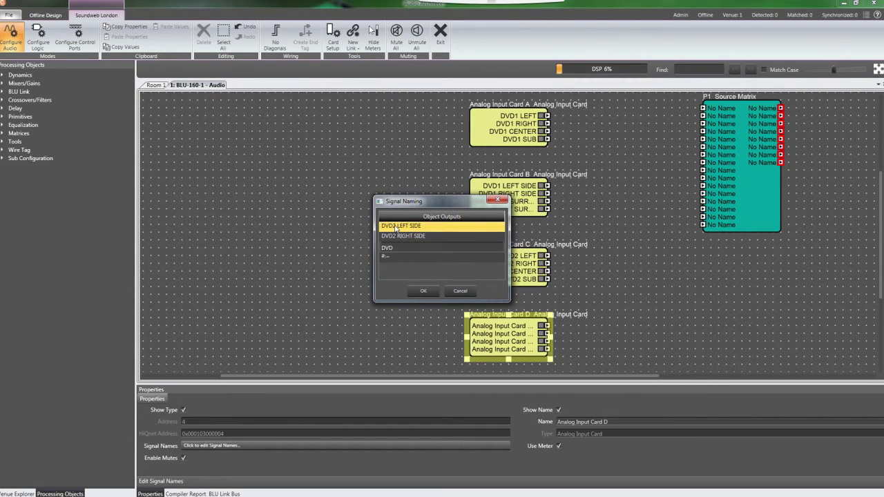
pyautogui.write('DVD2 CENT')
pyautogui.press('BackSpace')
pyautogui.press('BackSpace')
pyautogui.press('BackSpace')
pyautogui.press('BackSpace')
pyautogui.write('LEFT SURROUND')
pyautogui.press('Return')
pyautogui.write('DVD2 RIGHT SURROUND')
pyautogui.click(423, 290)
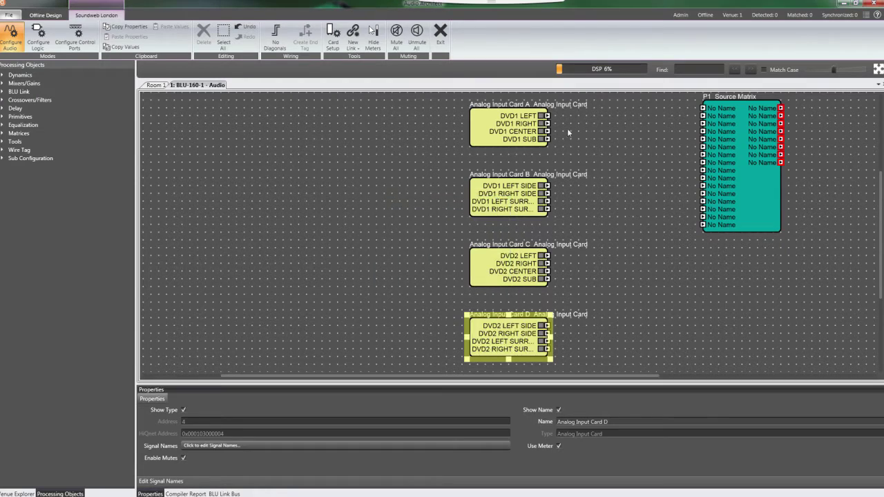
pyautogui.click(567, 112)
# Wire all four analog input cards into the P1 Source Matrix inputs
pyautogui.moveTo(725, 136); pyautogui.dragTo(726, 205)
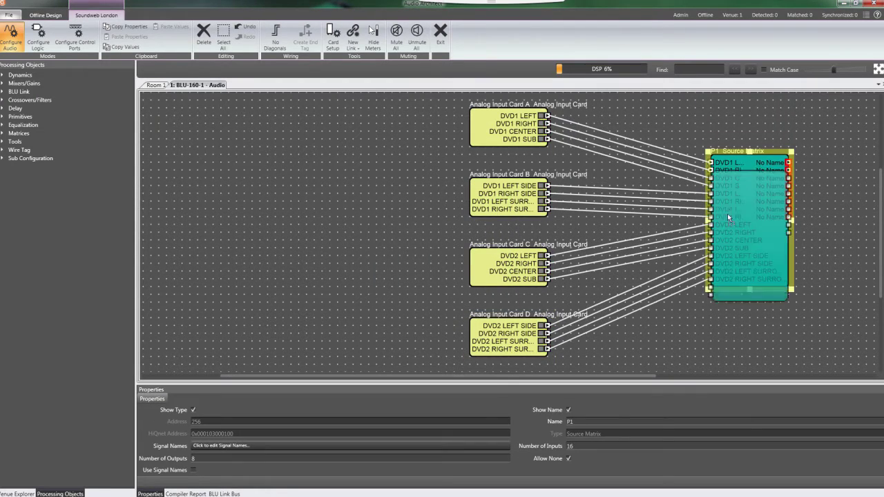
pyautogui.scroll(2, 650, 146)
pyautogui.scroll(-3, 654, 195)
# Add a Gain N-Input block and a BLU Link Output block after the Source Matrix
pyautogui.rightClick(723, 179)
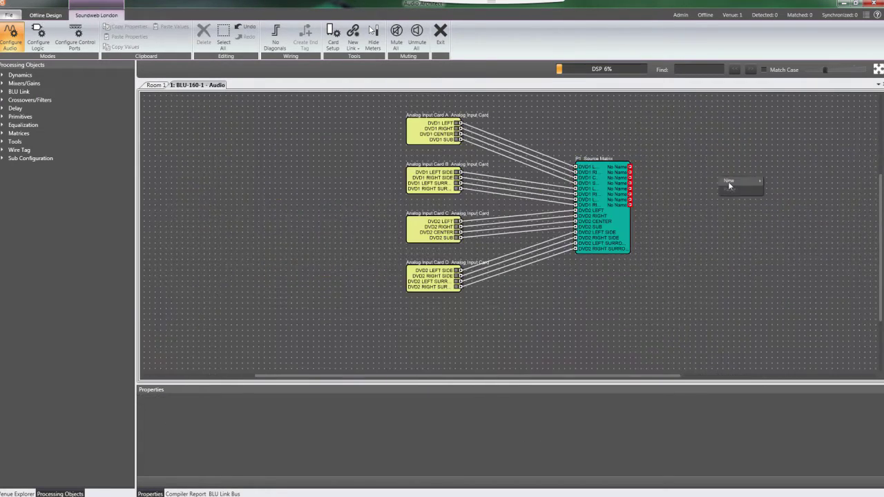
pyautogui.moveTo(730, 181)
pyautogui.moveTo(792, 193)
pyautogui.click(849, 200)
pyautogui.moveTo(742, 181); pyautogui.dragTo(675, 181)
pyautogui.rightClick(725, 187)
pyautogui.click(801, 207)
pyautogui.moveTo(796, 199); pyautogui.dragTo(746, 187)
# Add 8 BLU Link output channels to P3 and assign channels 1–8 to bus slots
pyautogui.doubleClick(746, 186)
pyautogui.click(92, 323)
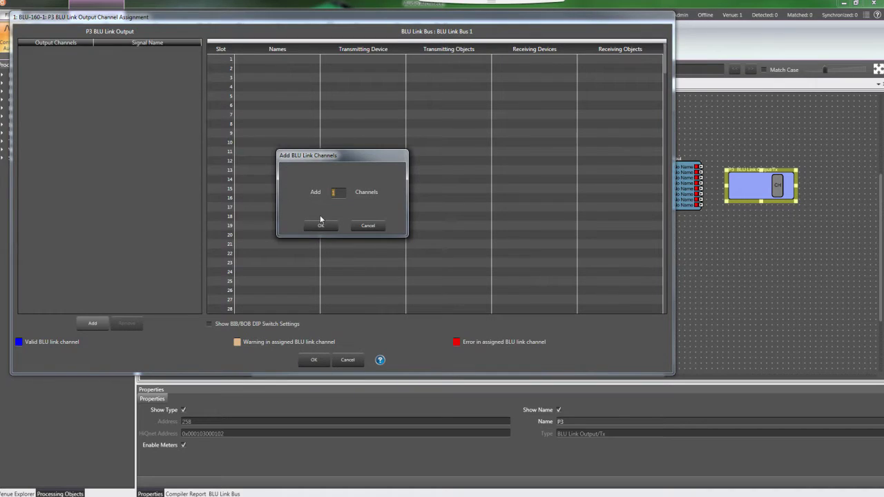
pyautogui.click(321, 219)
pyautogui.doubleClick(65, 49)
pyautogui.doubleClick(65, 61)
pyautogui.doubleClick(65, 72)
pyautogui.doubleClick(65, 83)
pyautogui.doubleClick(65, 95)
pyautogui.doubleClick(65, 107)
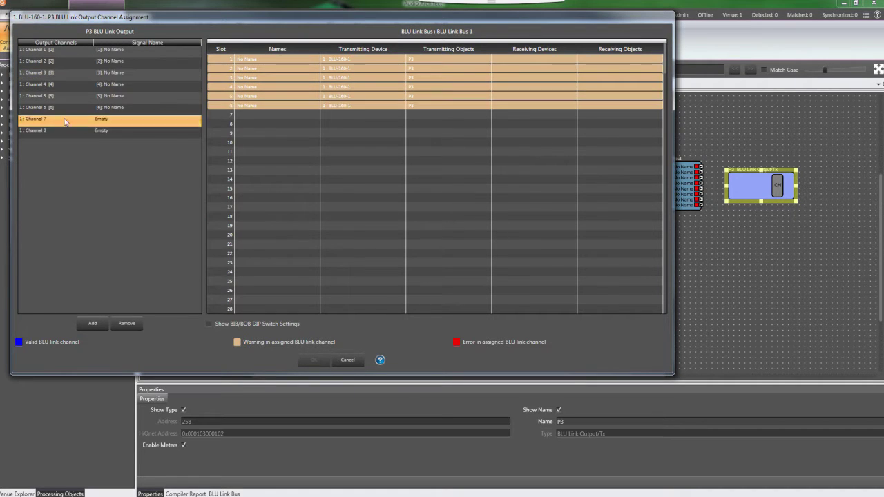
pyautogui.doubleClick(65, 119)
pyautogui.doubleClick(65, 130)
pyautogui.click(315, 359)
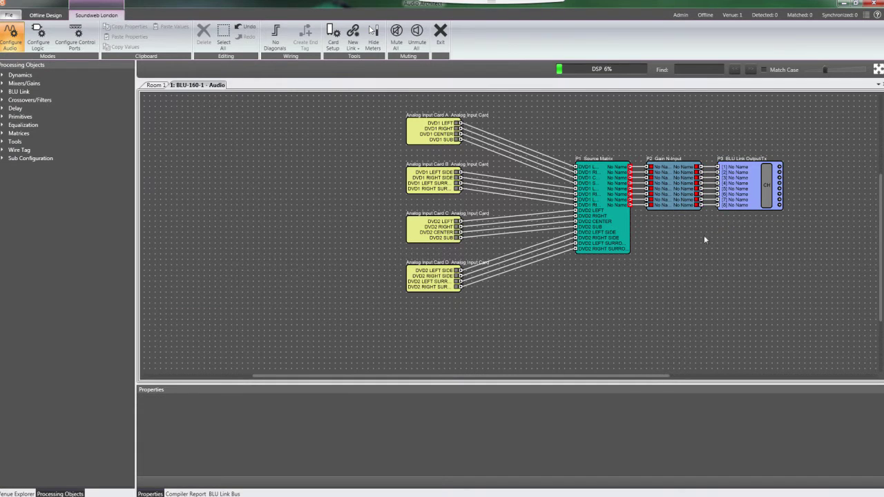
# Fit the signal chain in view and go to the Parameter Presets workspace
pyautogui.click(878, 69)
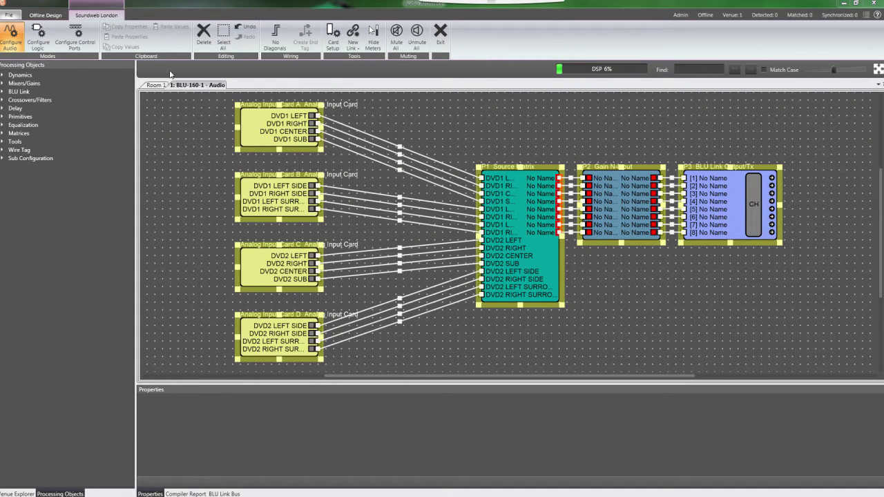
pyautogui.click(49, 14)
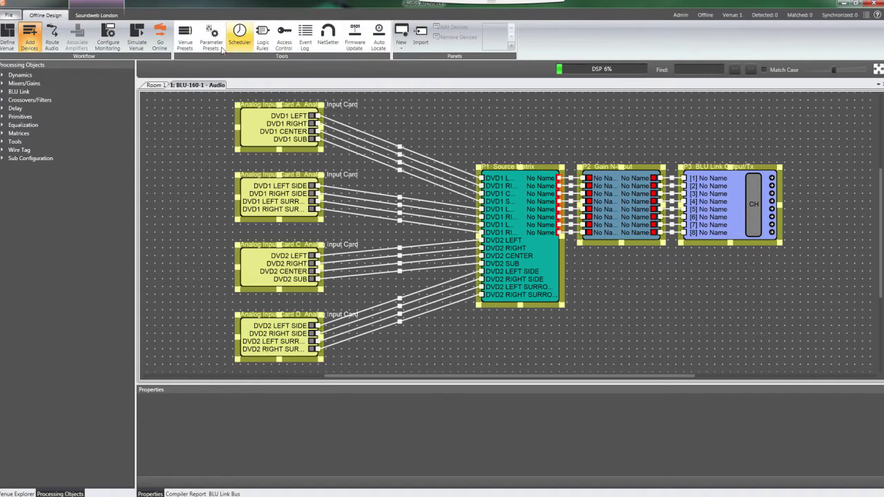
pyautogui.click(211, 41)
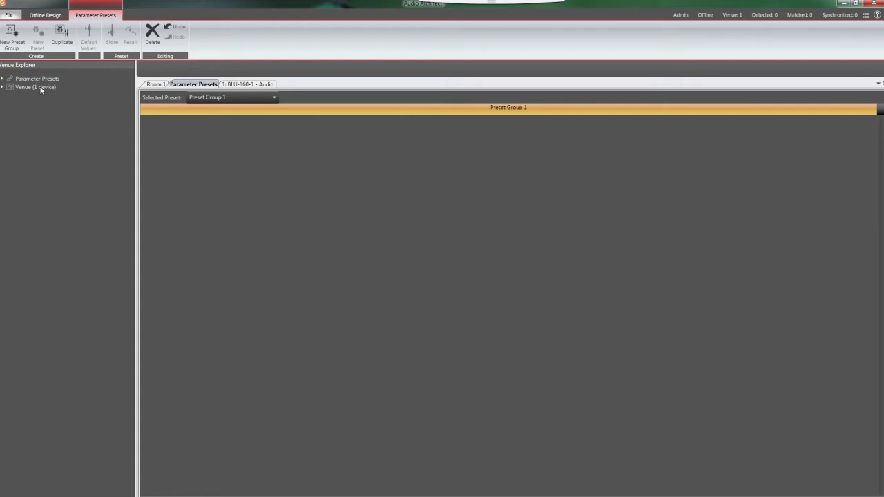
# Rename Preset Group 1 to 'Source Selection'
pyautogui.doubleClick(511, 108)
pyautogui.write('Source Selection')
pyautogui.press('Return')
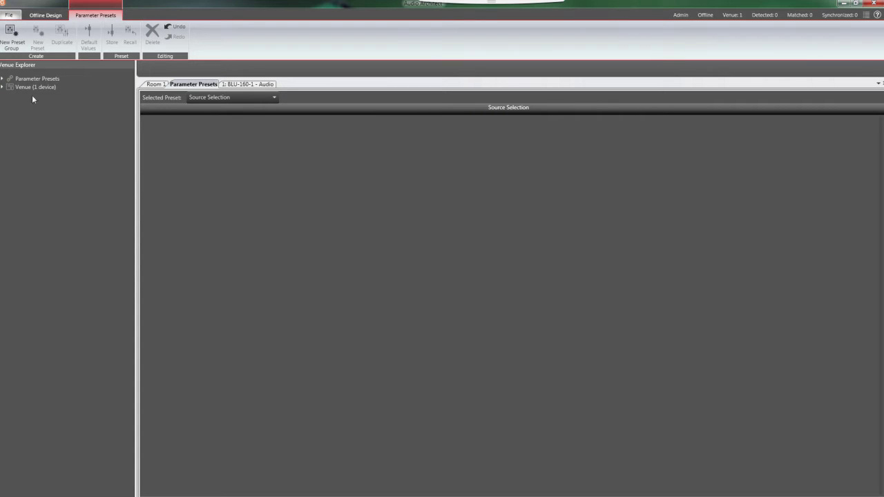
pyautogui.click(3, 87)
# Expand Venue > Room 1 > Rack 1 > BLU-160-1 > Audio > Source Matrix to reveal P1's outputs
pyautogui.click(9, 95)
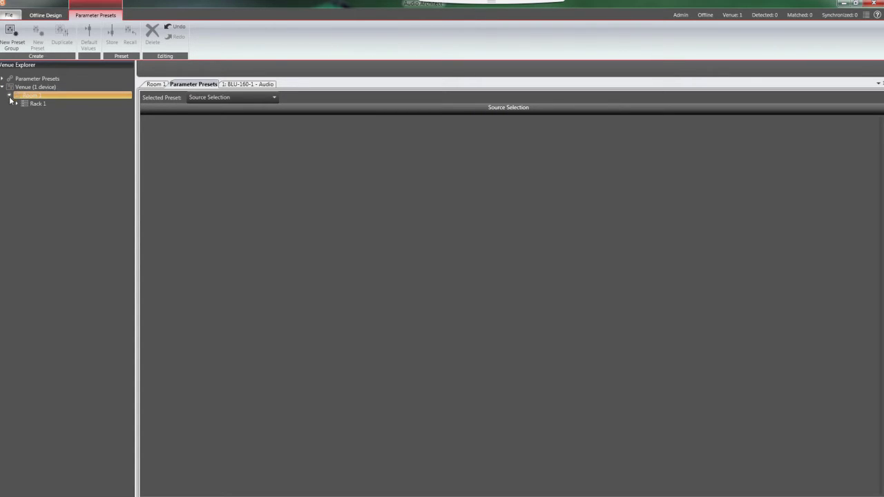
pyautogui.click(17, 104)
pyautogui.click(24, 112)
pyautogui.click(31, 121)
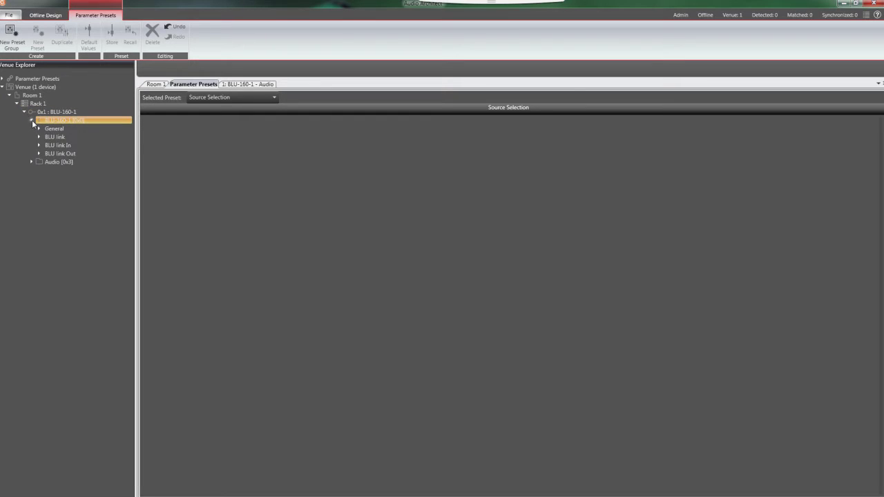
pyautogui.click(31, 161)
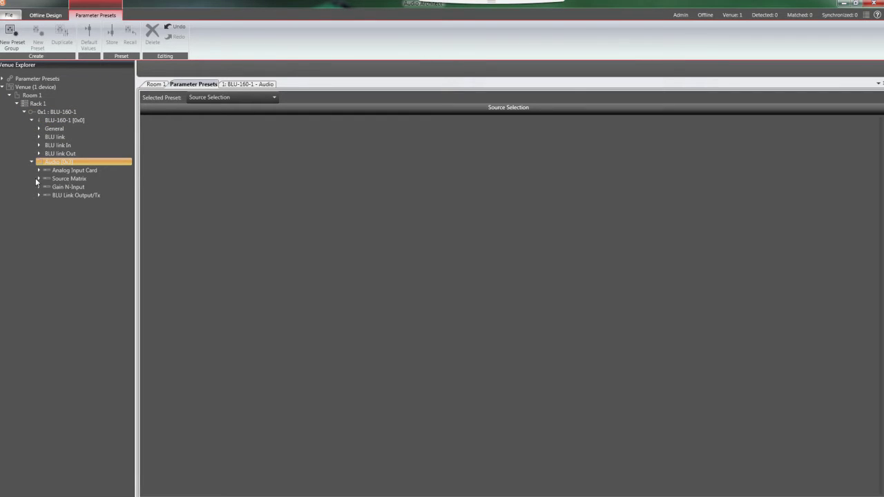
pyautogui.click(60, 183)
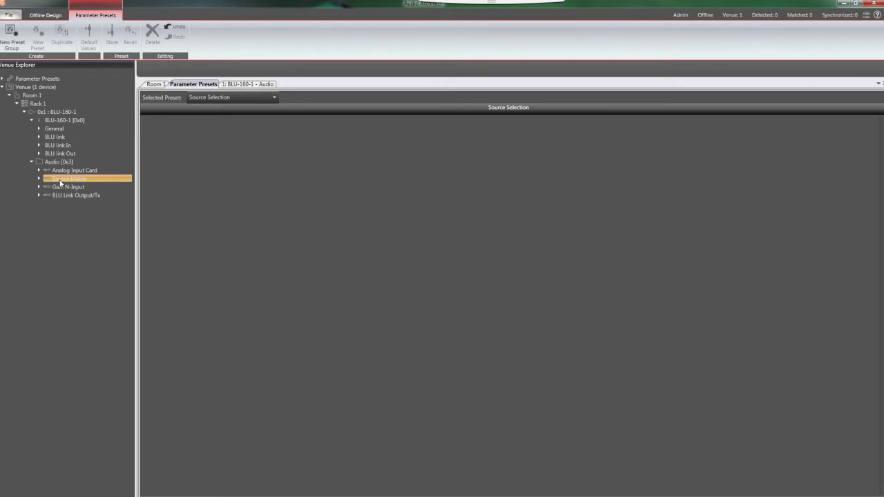
pyautogui.click(38, 178)
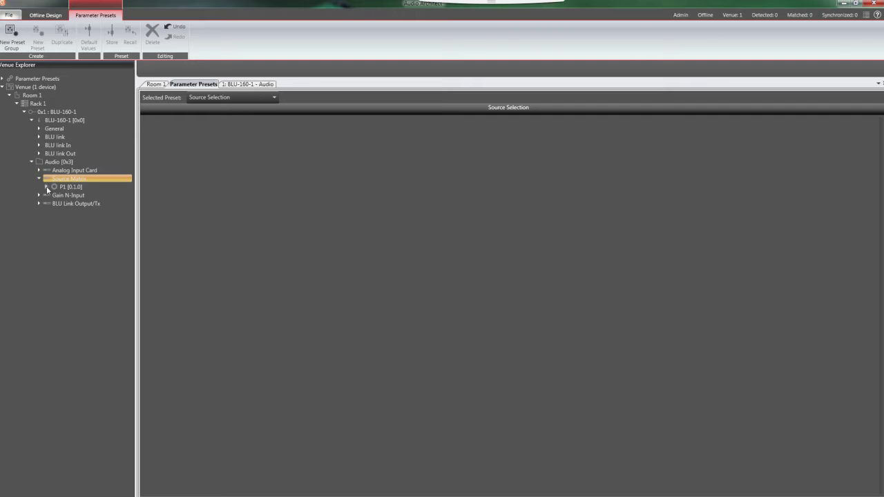
pyautogui.click(46, 187)
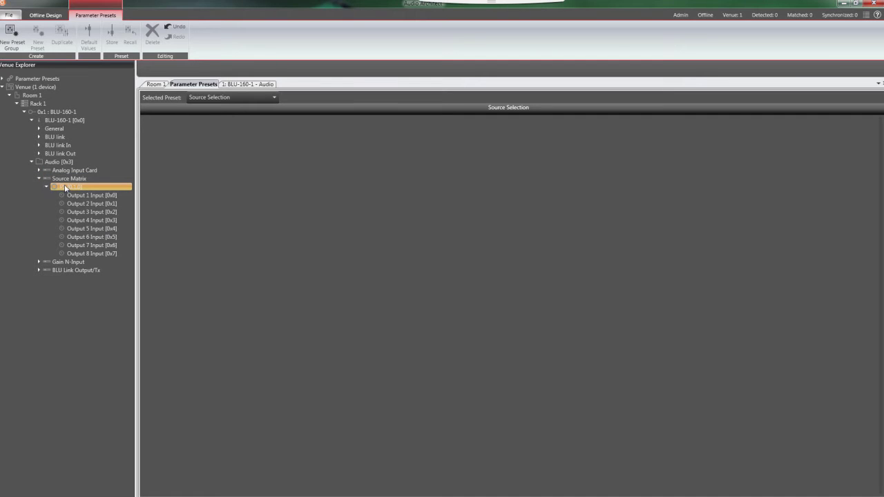
# Drag P1's output parameters, including Output 1 Input, into the Source Selection preset grid
pyautogui.moveTo(64, 190); pyautogui.dragTo(104, 188)
pyautogui.moveTo(233, 180); pyautogui.dragTo(234, 181)
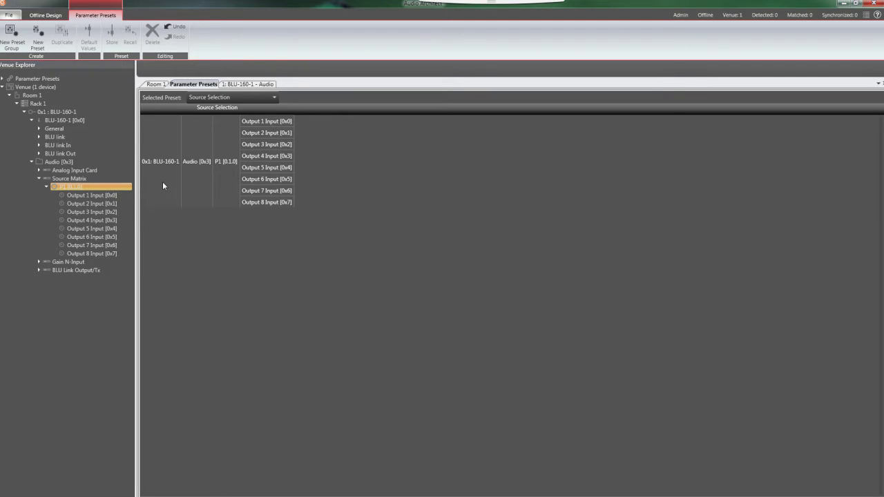
pyautogui.click(80, 196)
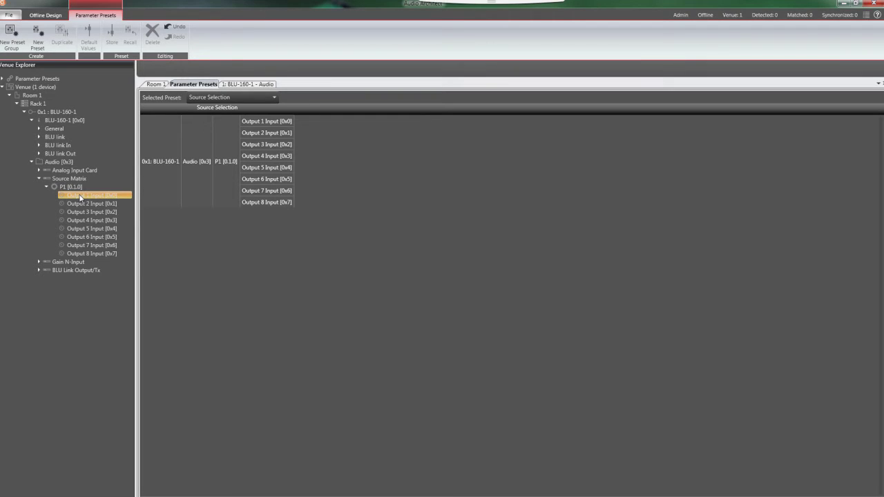
pyautogui.moveTo(80, 197); pyautogui.dragTo(158, 212)
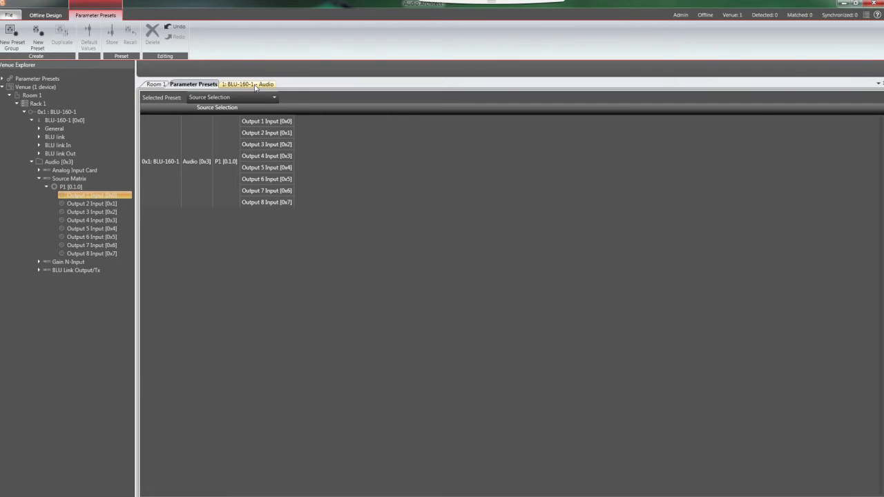
pyautogui.click(258, 87)
# In the Source Matrix control window, route outputs 1–4 to inputs 1–4
pyautogui.doubleClick(492, 213)
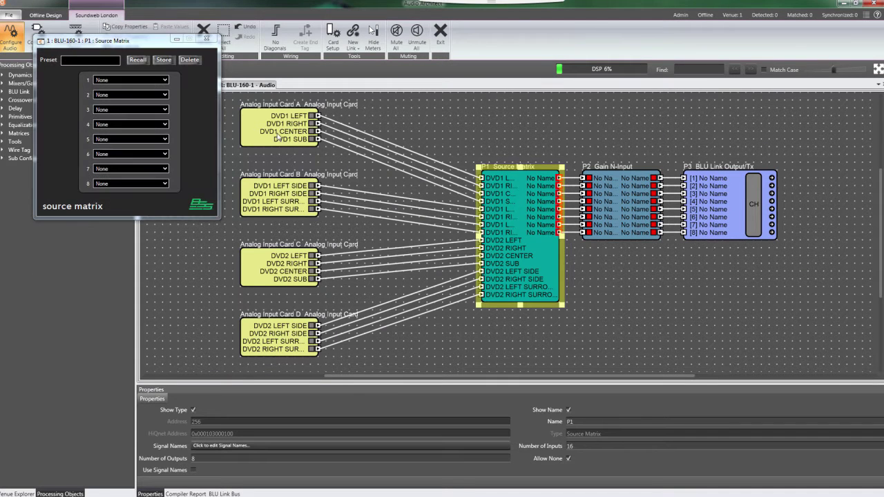
pyautogui.click(156, 80)
pyautogui.click(116, 95)
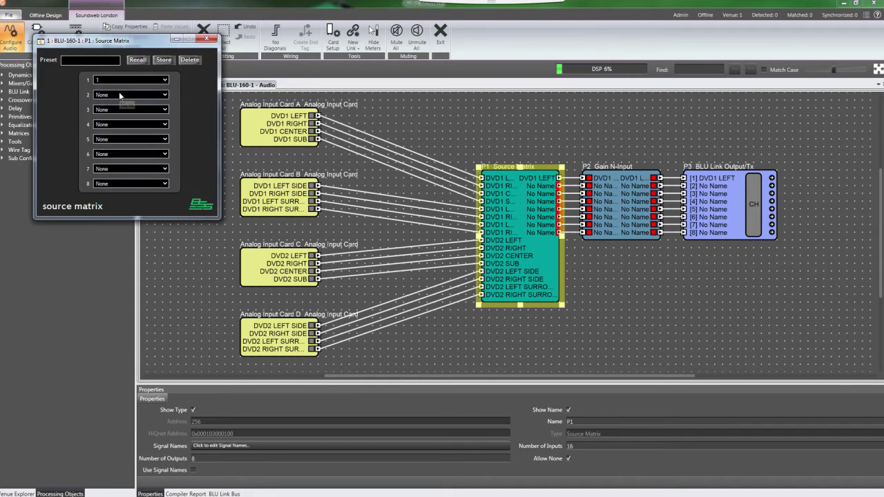
pyautogui.click(116, 94)
pyautogui.click(111, 116)
pyautogui.click(110, 110)
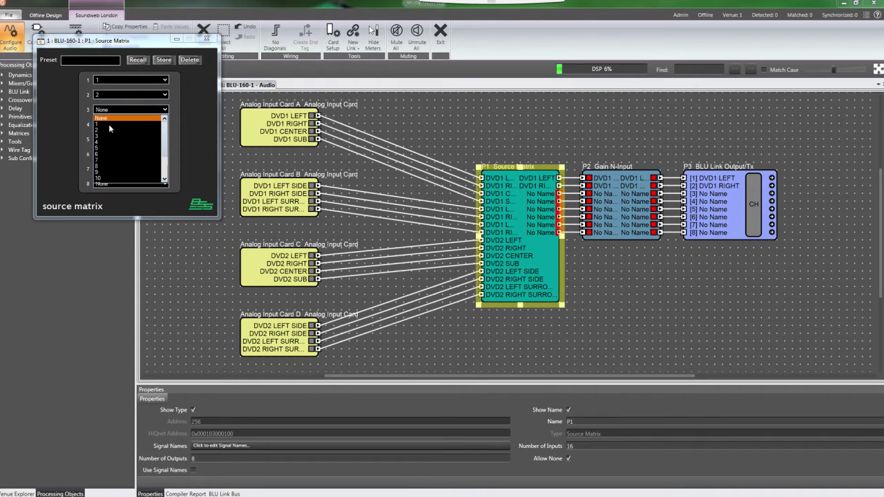
pyautogui.click(107, 137)
pyautogui.click(111, 124)
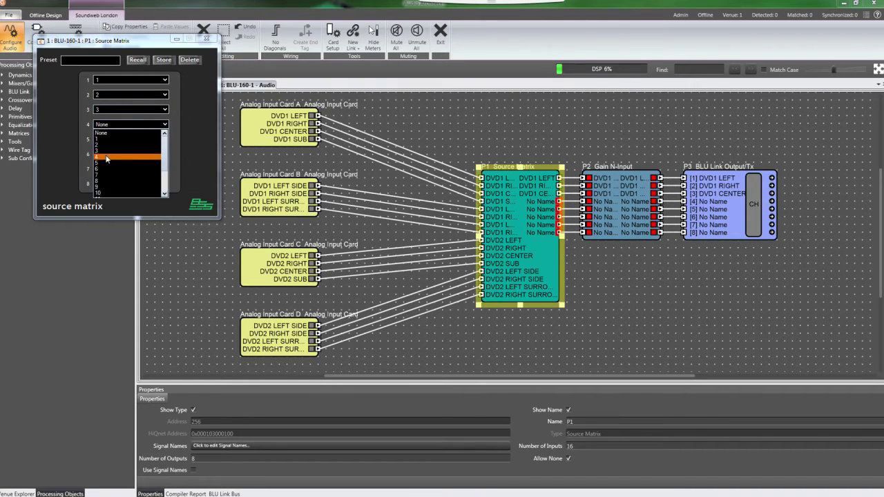
pyautogui.click(108, 159)
# Route Source Matrix outputs 5–8 to inputs 5–8
pyautogui.click(116, 139)
pyautogui.click(119, 171)
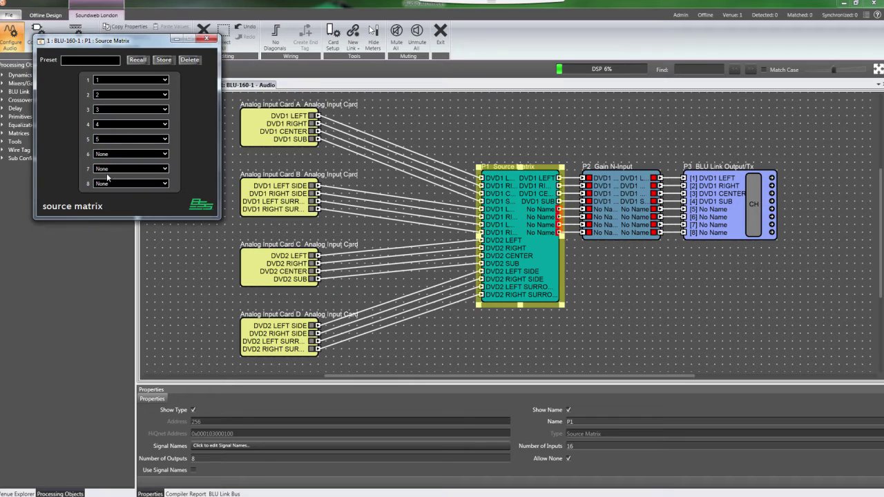
pyautogui.click(123, 154)
pyautogui.click(108, 197)
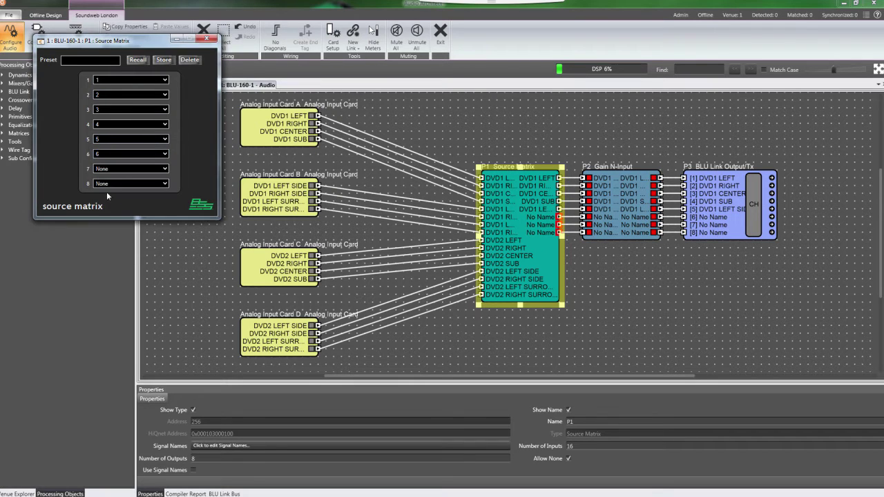
pyautogui.click(120, 170)
pyautogui.click(104, 218)
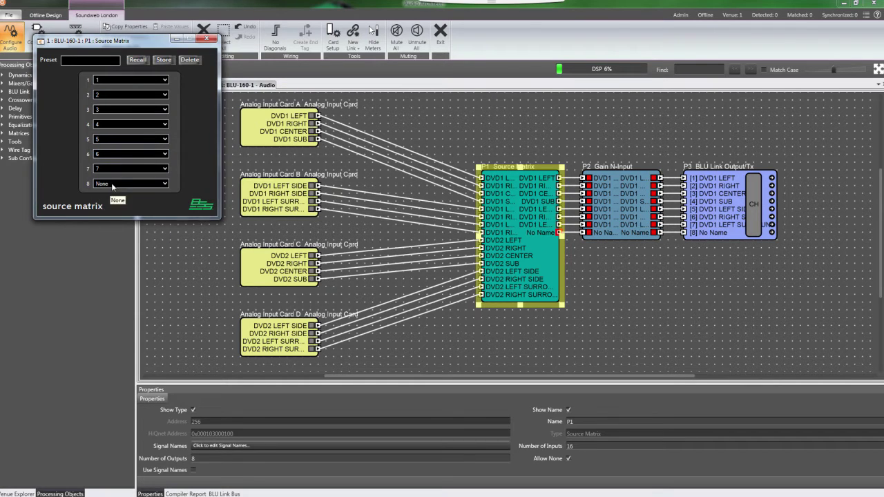
pyautogui.click(114, 184)
pyautogui.click(104, 239)
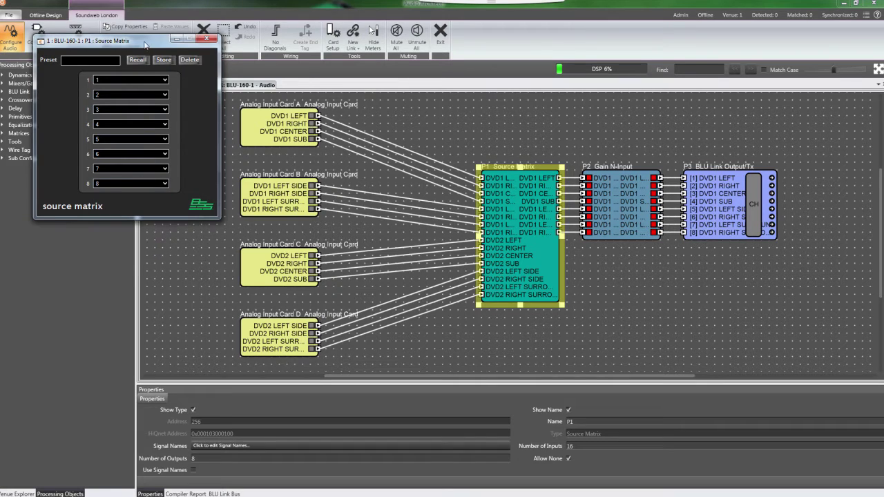
pyautogui.moveTo(155, 42); pyautogui.dragTo(438, 119)
# Create a new preset in the Source Selection group and name it DVD1
pyautogui.click(194, 84)
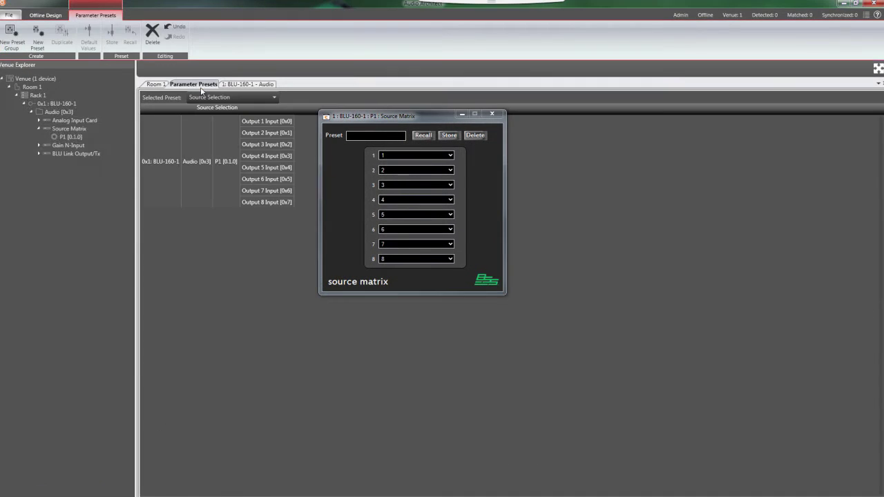
pyautogui.moveTo(354, 117); pyautogui.dragTo(367, 247)
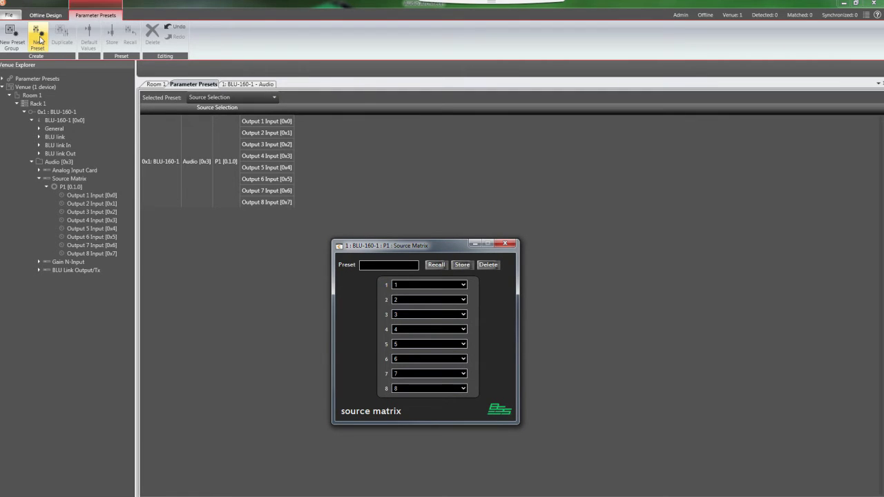
pyautogui.click(39, 40)
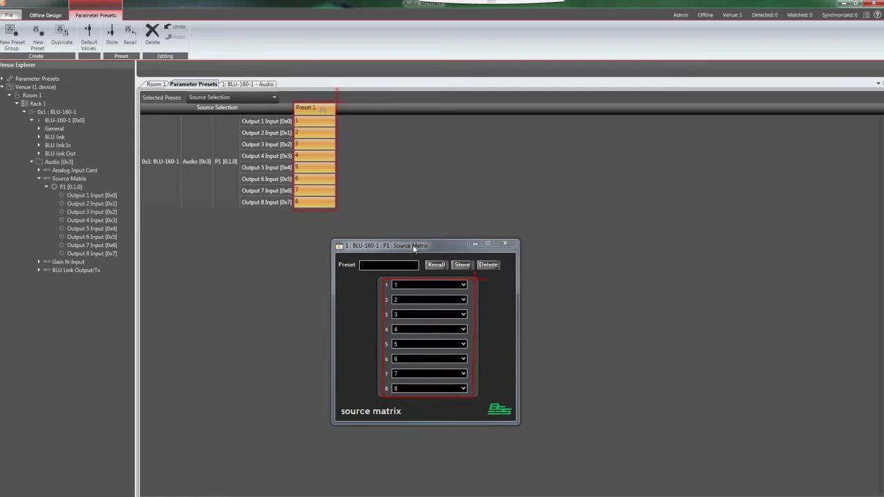
pyautogui.moveTo(414, 245); pyautogui.dragTo(600, 130)
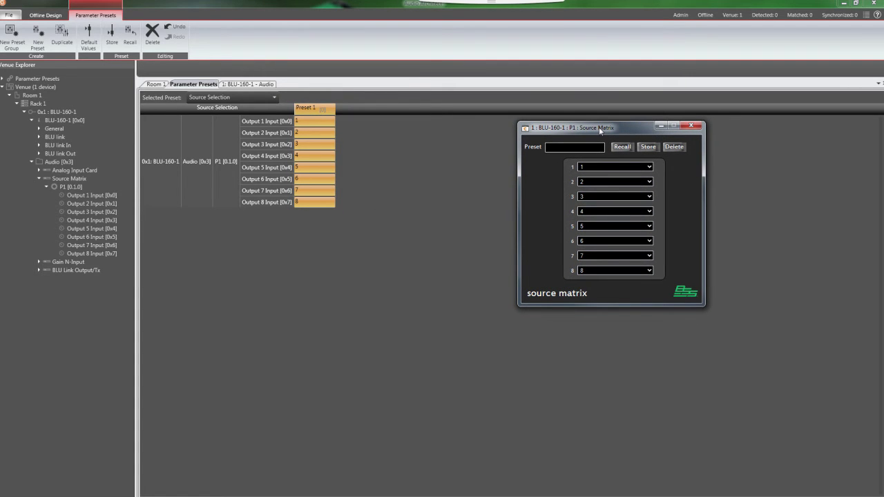
pyautogui.click(304, 109)
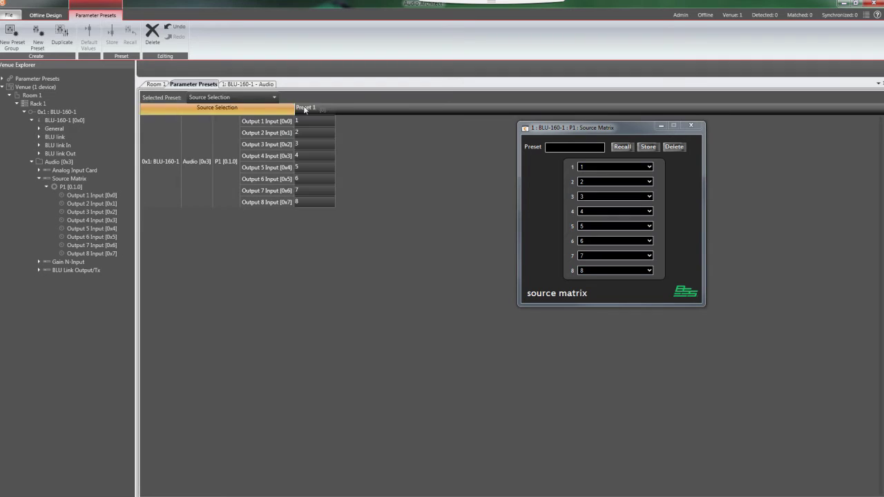
pyautogui.write('DVD1')
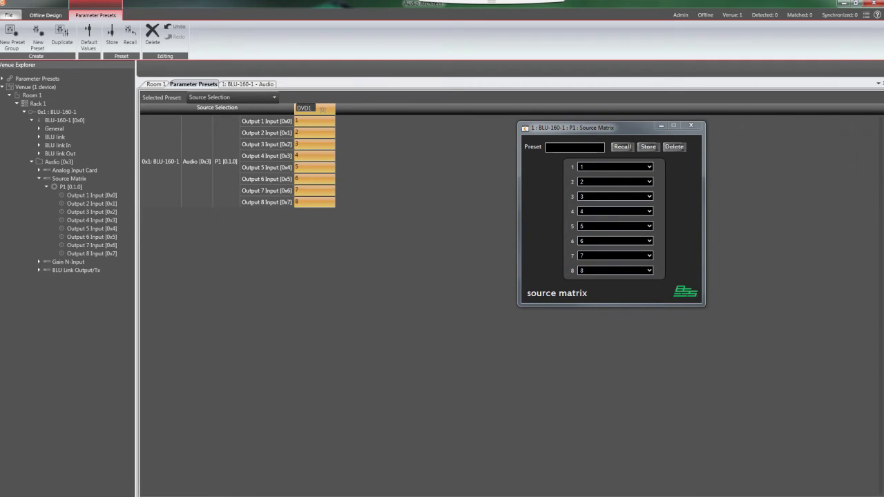
pyautogui.press('Return')
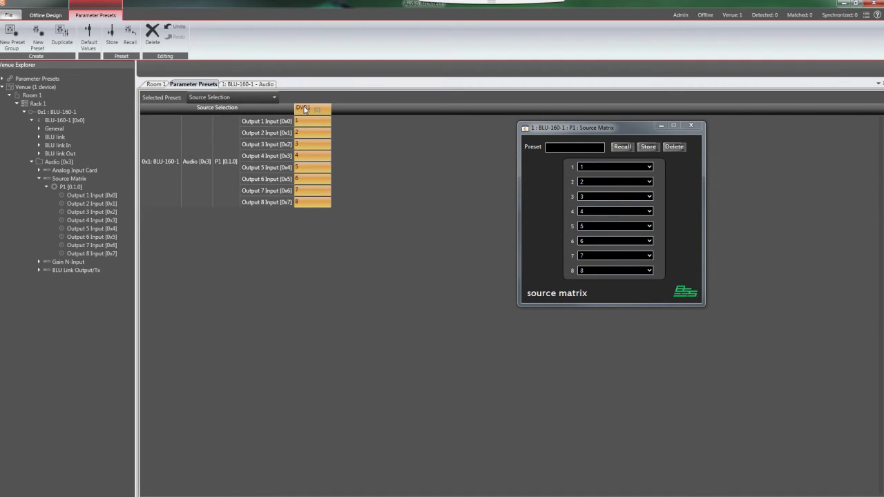
# On the BLU-160-1 audio schematic, route Source Matrix outputs 1–4 to sources 9–12
pyautogui.click(249, 84)
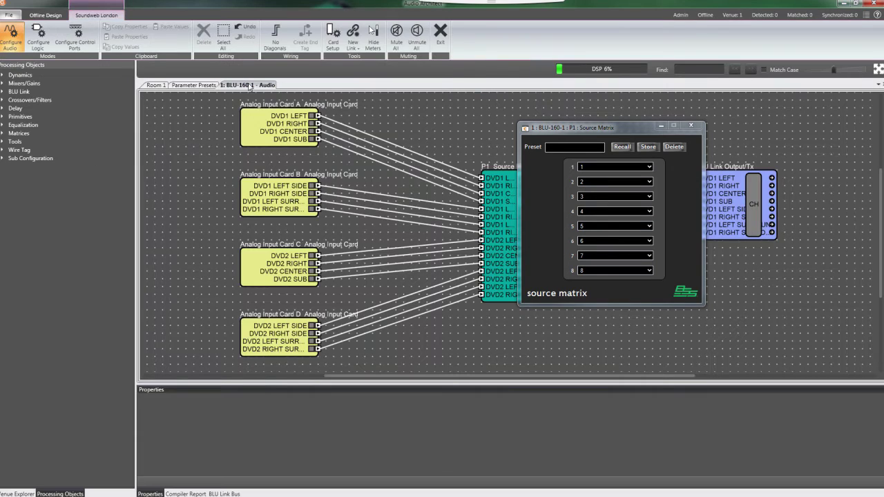
pyautogui.click(650, 166)
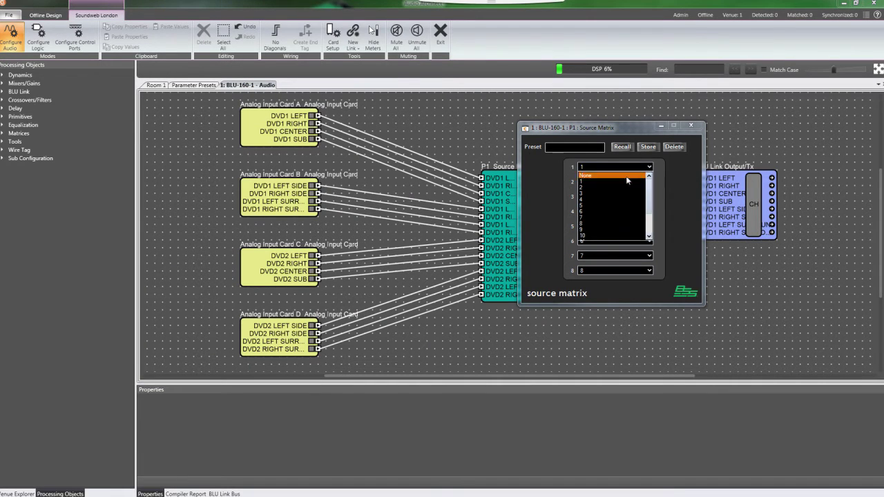
pyautogui.click(592, 230)
pyautogui.click(648, 182)
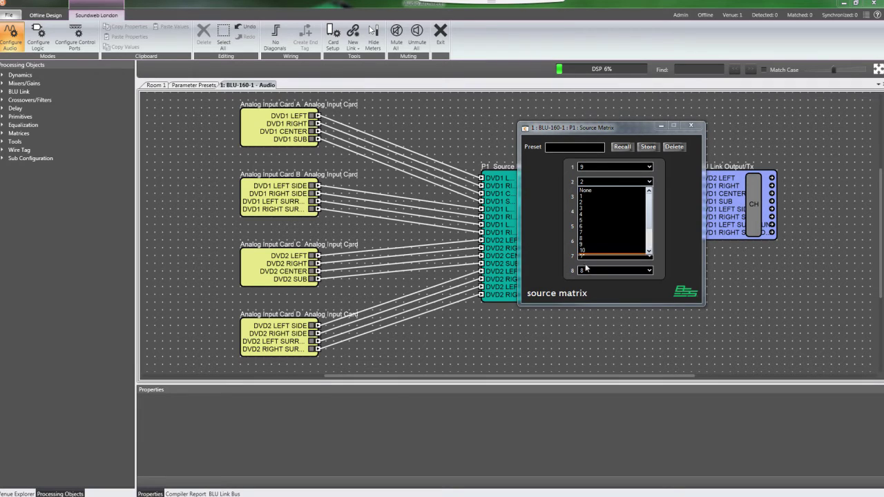
pyautogui.click(618, 254)
pyautogui.click(591, 256)
pyautogui.click(646, 212)
pyautogui.click(591, 275)
# Route Source Matrix outputs 5–8 to sources 13–16, then go back to the Parameter Presets table
pyautogui.click(623, 226)
pyautogui.click(592, 291)
pyautogui.click(636, 241)
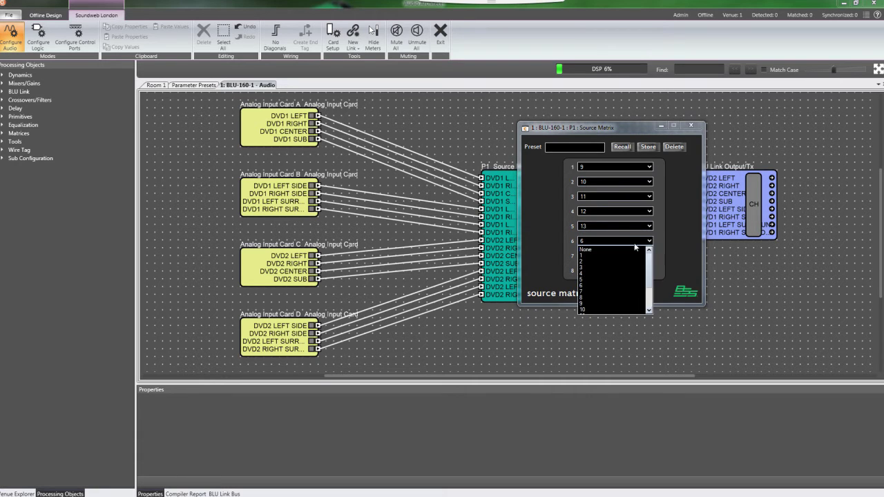
pyautogui.click(589, 305)
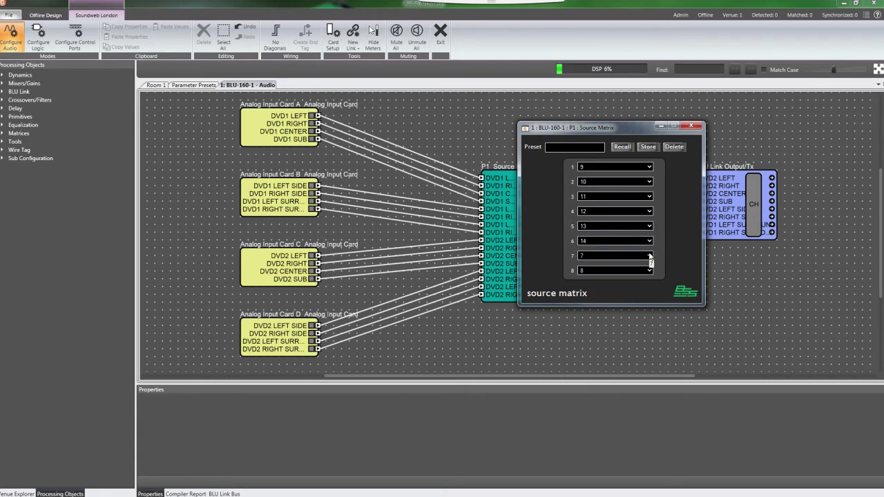
pyautogui.click(649, 257)
pyautogui.click(584, 322)
pyautogui.click(650, 270)
pyautogui.click(585, 340)
pyautogui.click(211, 86)
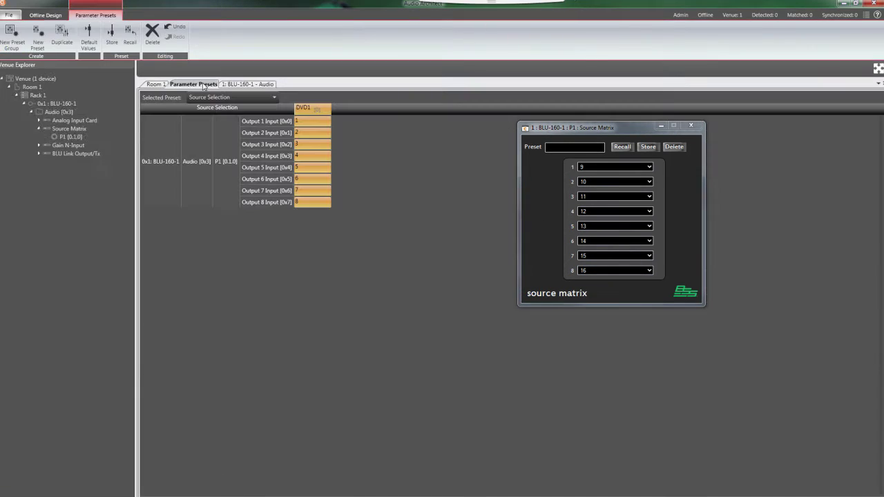
# Create a new preset from the current matrix (inputs 9–16) and rename Preset 2 to 'DVD2'
pyautogui.click(38, 34)
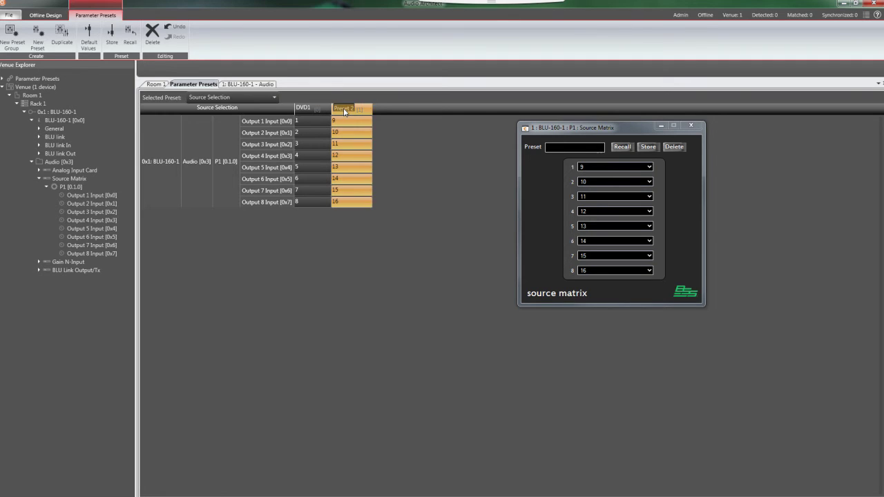
pyautogui.doubleClick(343, 108)
pyautogui.write('DVD2')
pyautogui.press('Return')
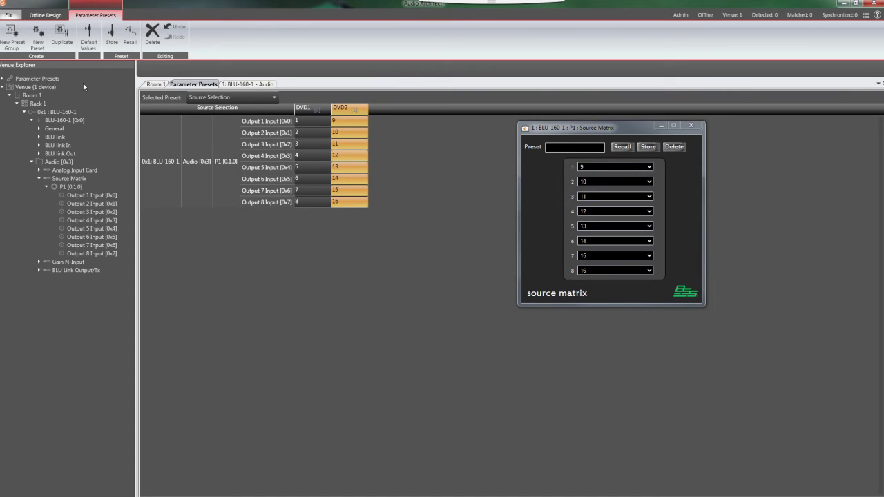
pyautogui.click(308, 110)
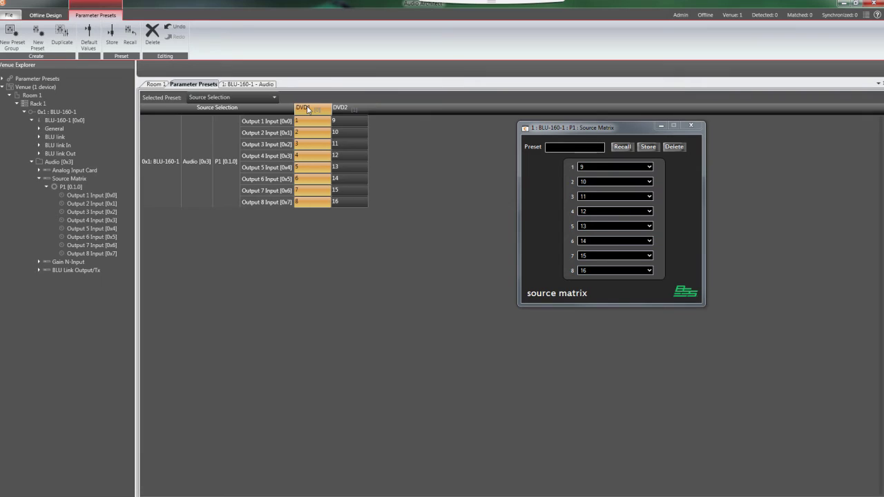
pyautogui.click(130, 33)
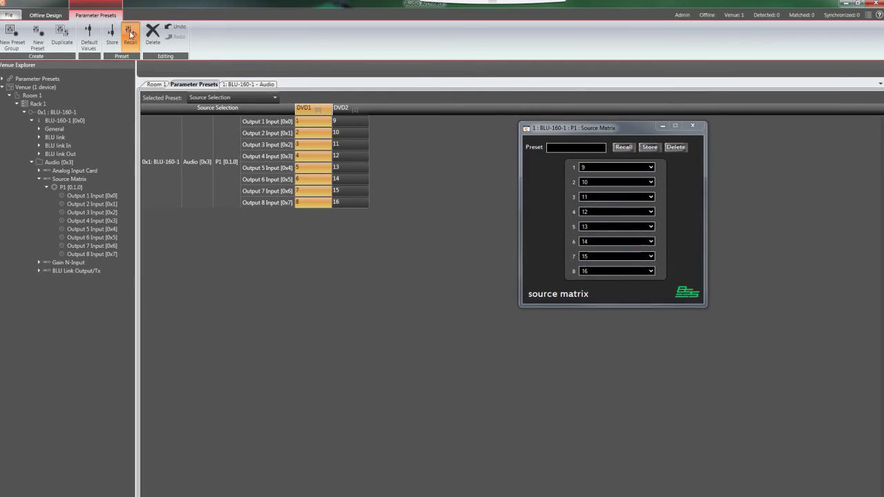
pyautogui.moveTo(625, 128); pyautogui.dragTo(512, 126)
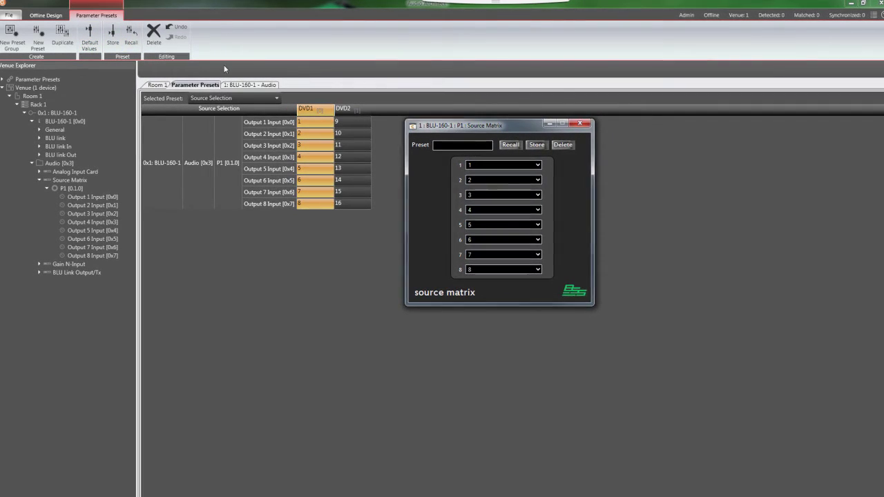
pyautogui.click(343, 109)
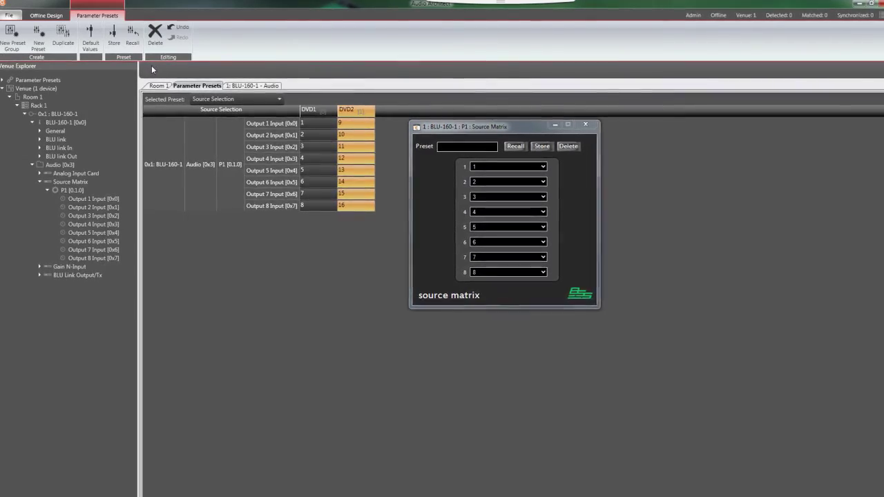
pyautogui.click(134, 41)
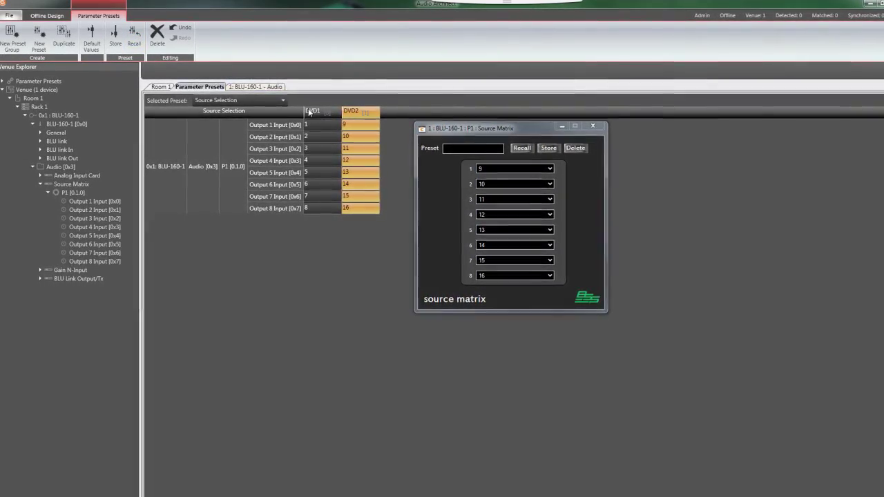
pyautogui.click(309, 111)
pyautogui.click(134, 38)
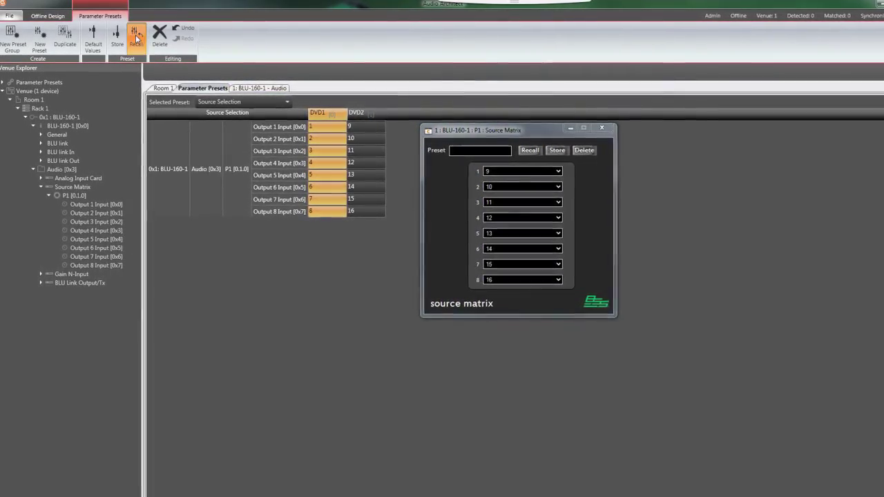
pyautogui.click(361, 118)
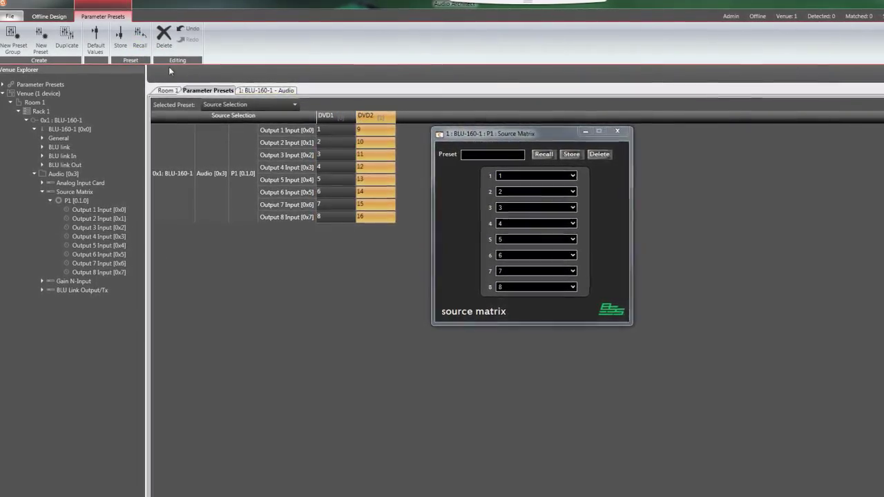
pyautogui.click(138, 38)
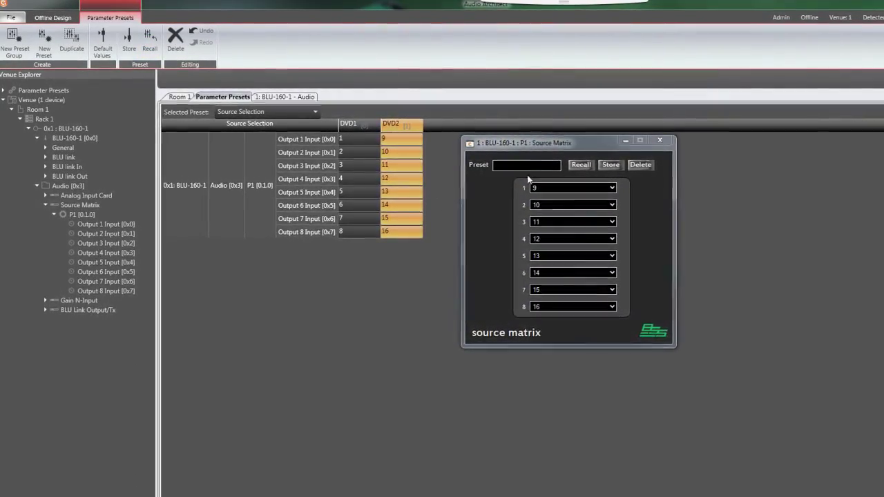
# Store the Source Matrix control window's settings as panel preset 1, named 'DVD2'
pyautogui.click(627, 172)
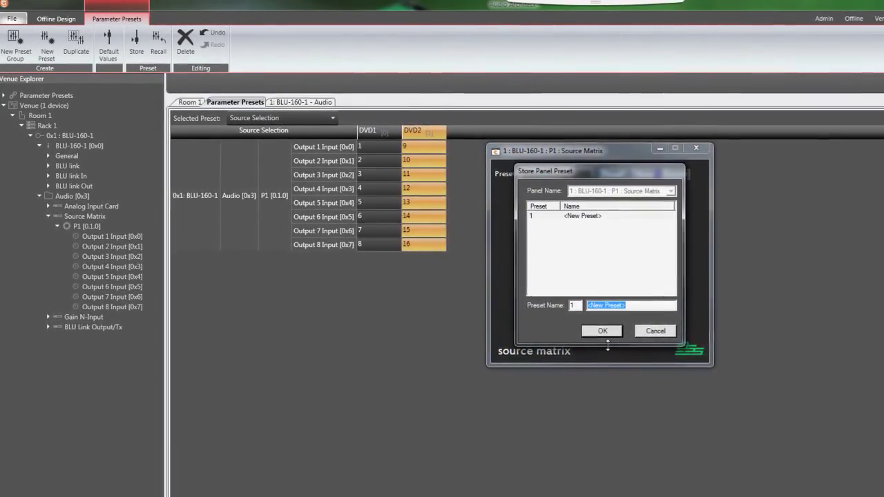
pyautogui.write('DVD2')
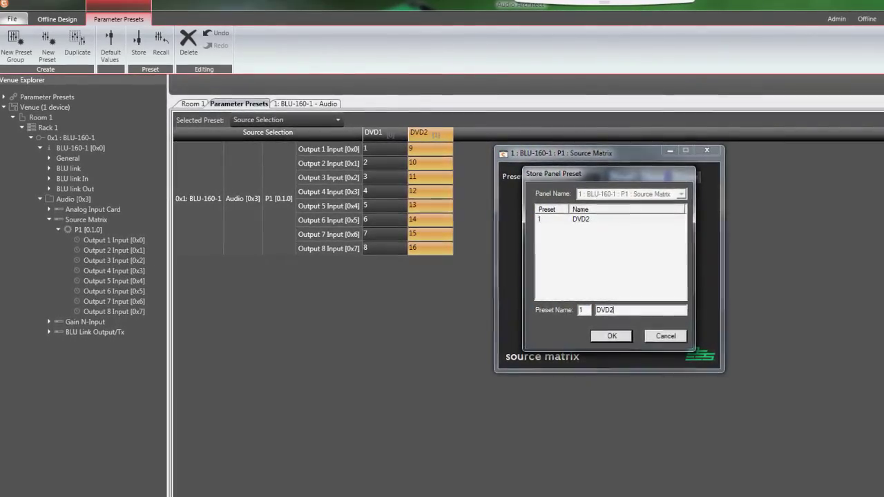
pyautogui.click(605, 332)
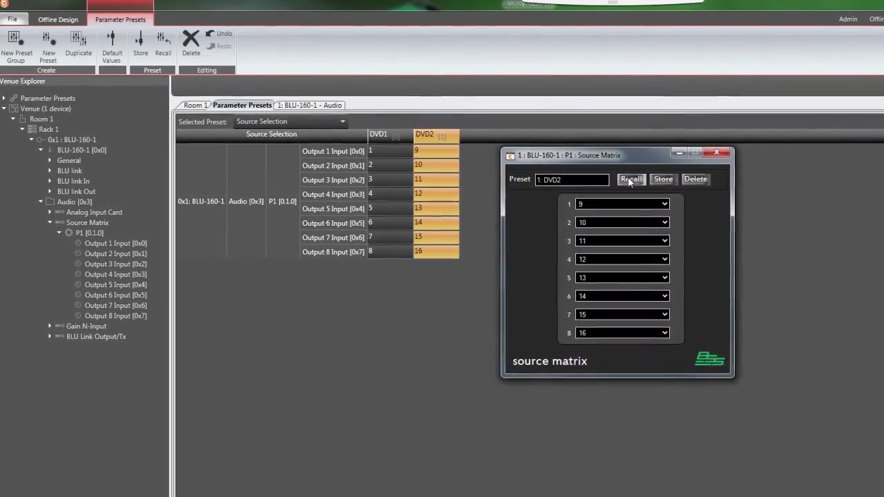
pyautogui.click(632, 180)
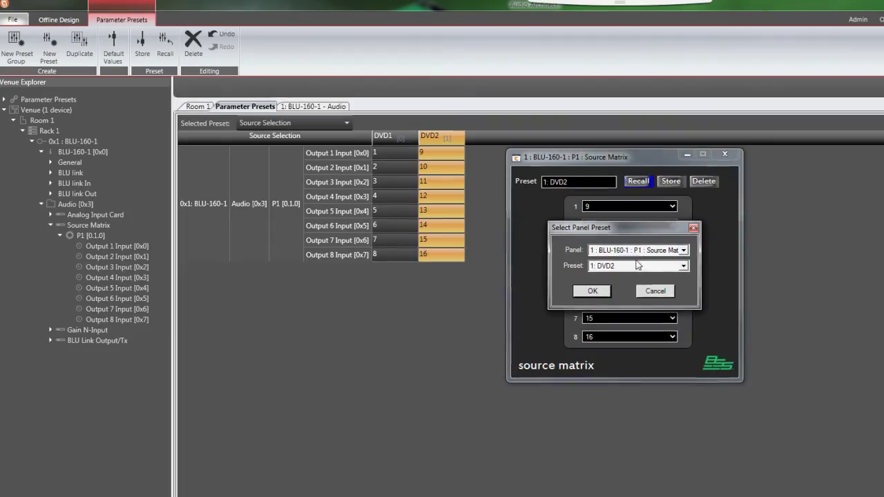
pyautogui.click(616, 268)
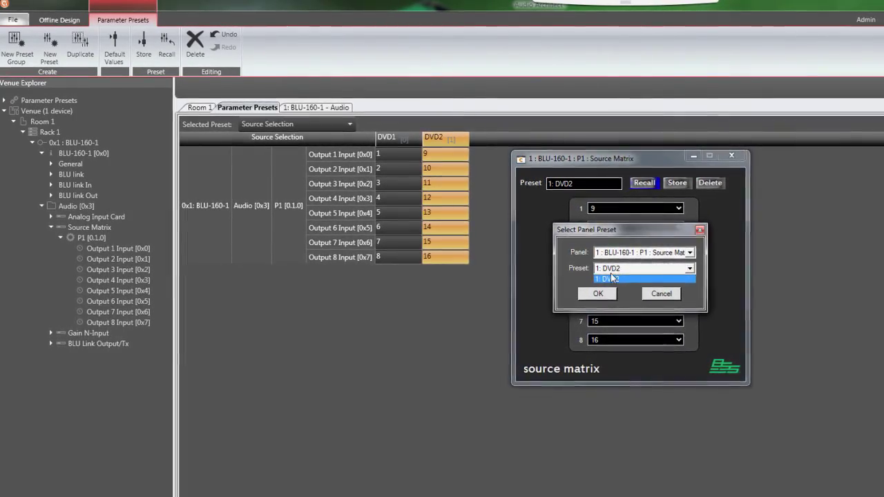
pyautogui.click(598, 295)
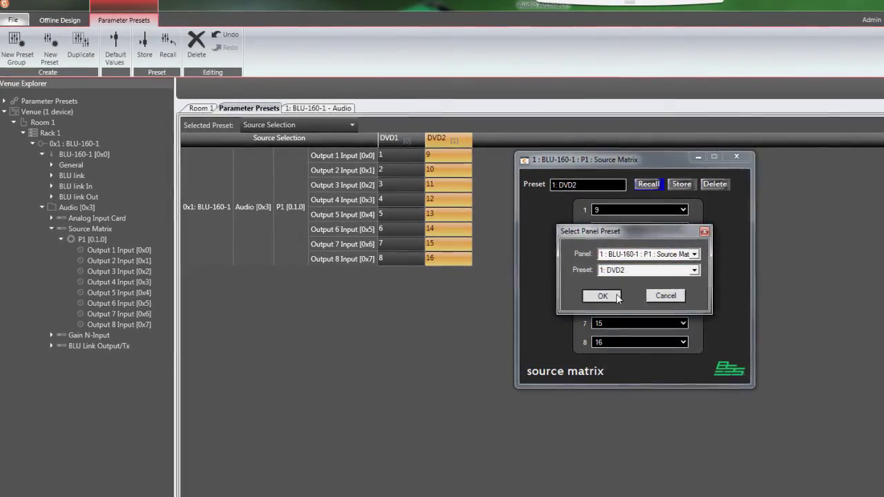
pyautogui.click(599, 295)
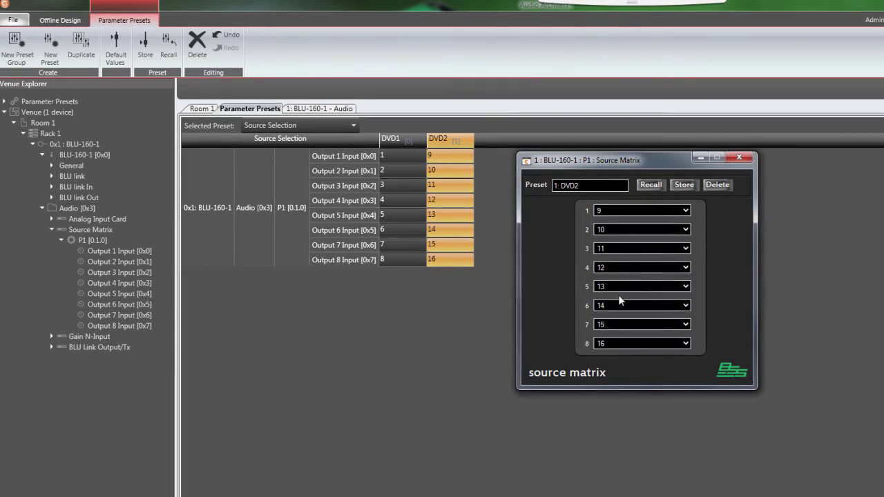